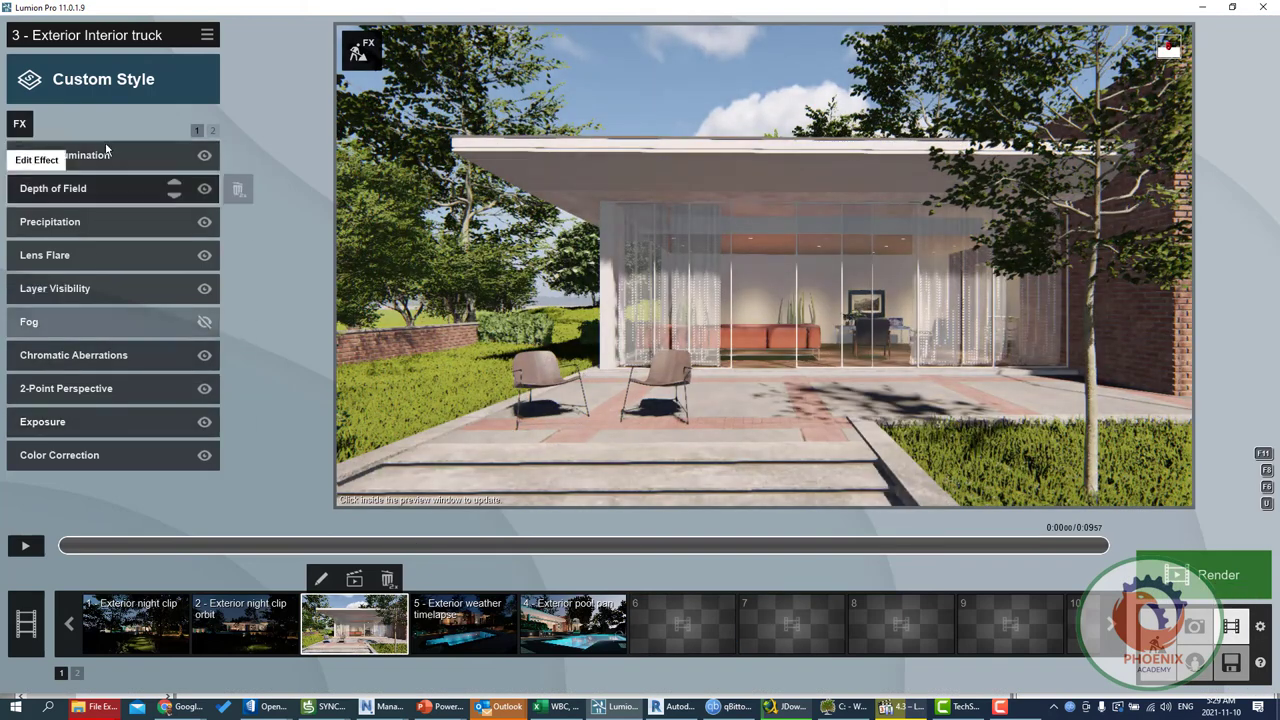
Add Animated Phasing from the Animation effects to the '3 - Exterior Interior truck' clip.
{"action": "left_click", "coordinate": [22, 122]}
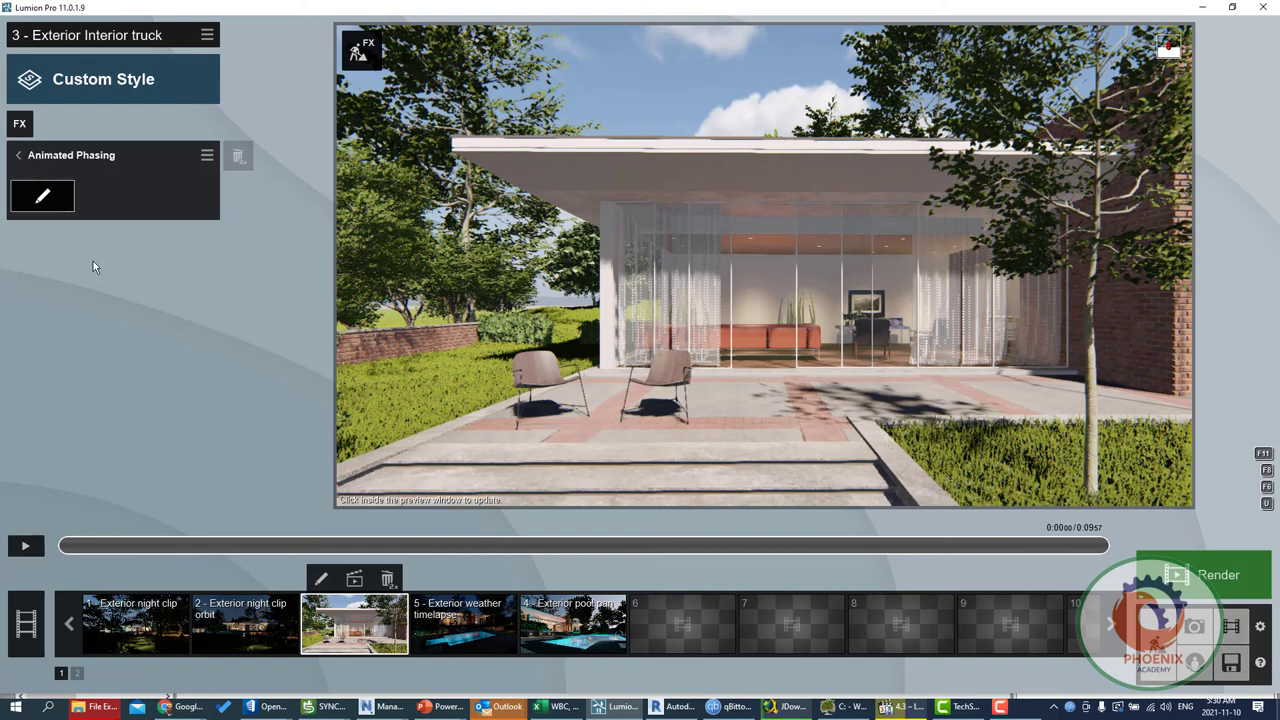
Pick the birch tree on the right from the Nature category as Phasing animation 1's object.
{"action": "left_click", "coordinate": [72, 205]}
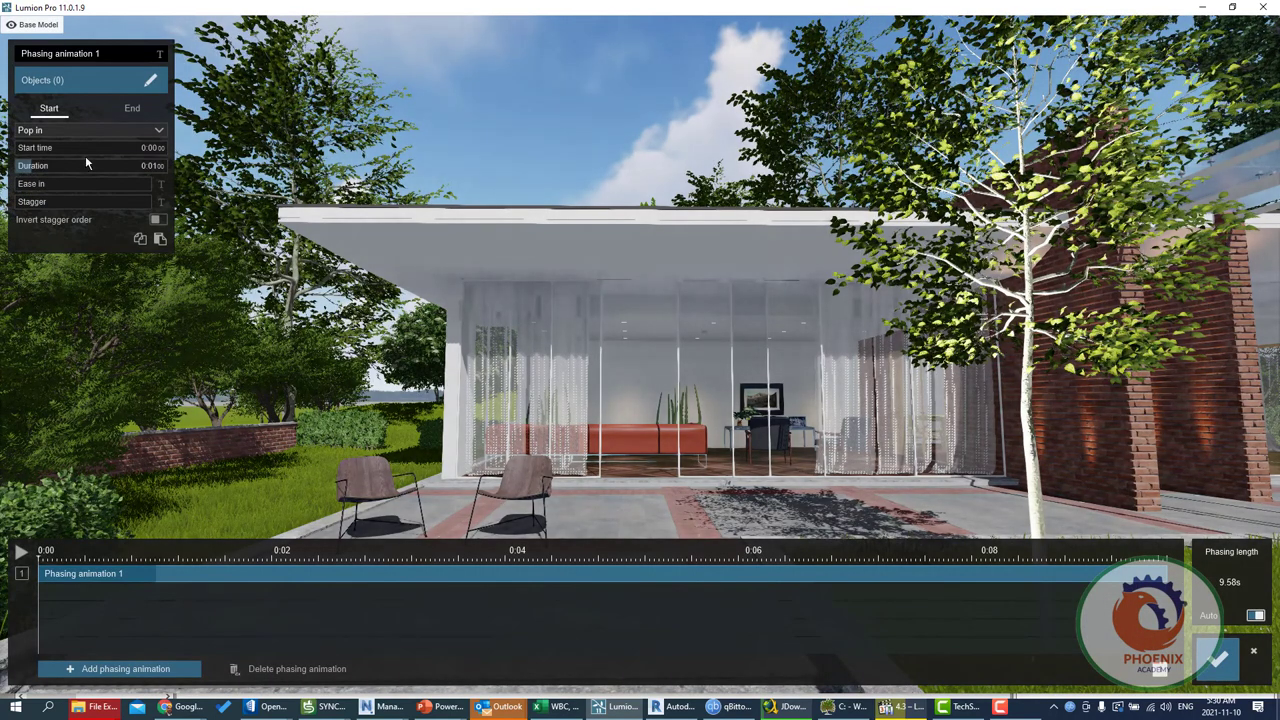
{"action": "left_click", "coordinate": [151, 80]}
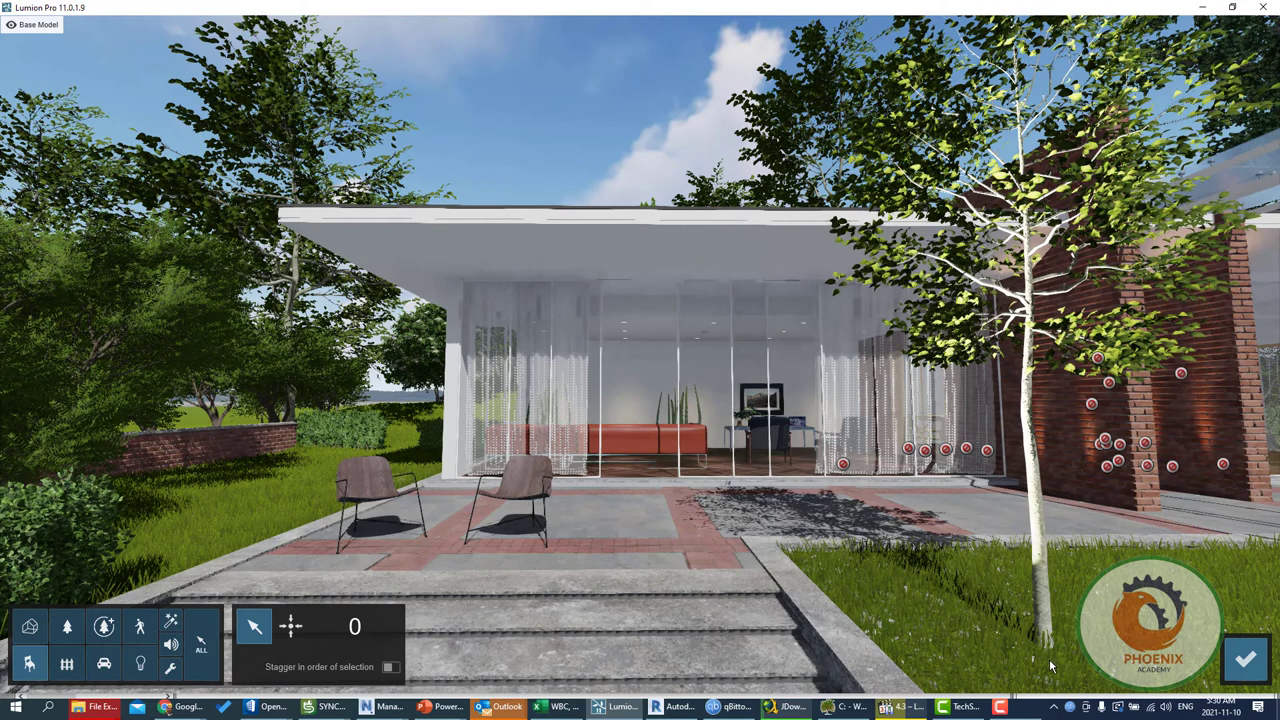
{"action": "left_click", "coordinate": [67, 626]}
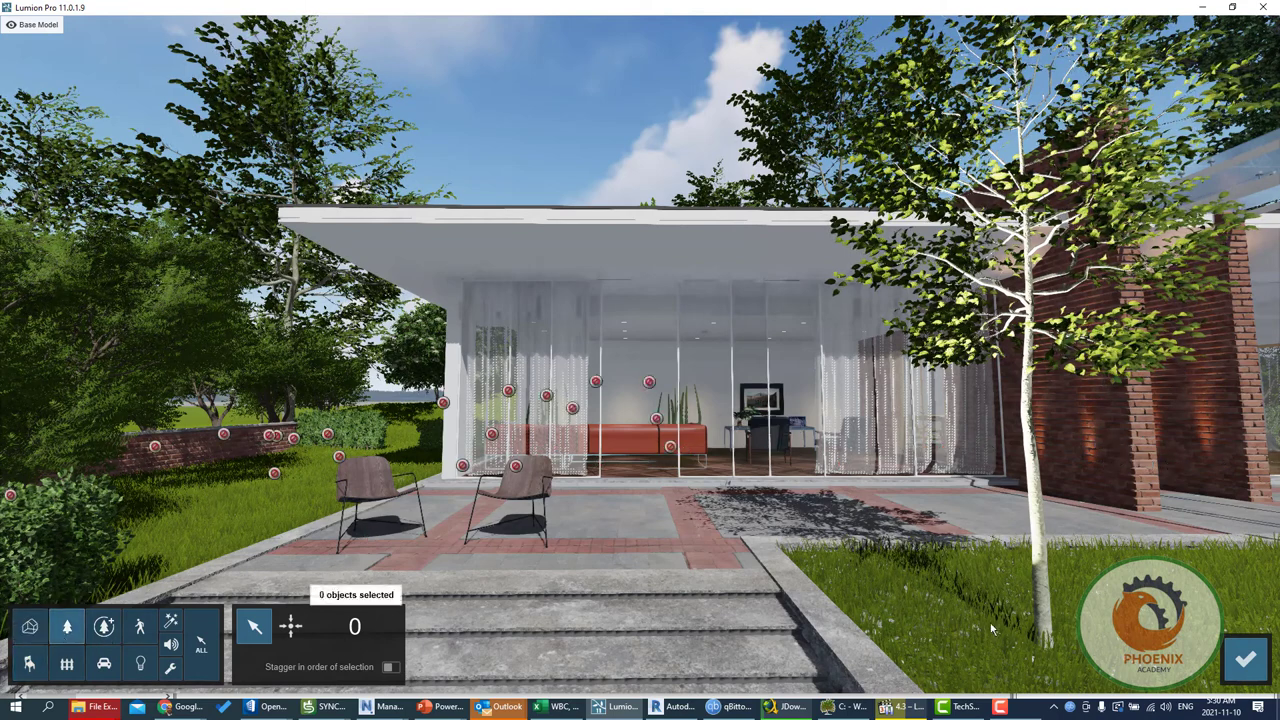
{"action": "left_click", "coordinate": [990, 630]}
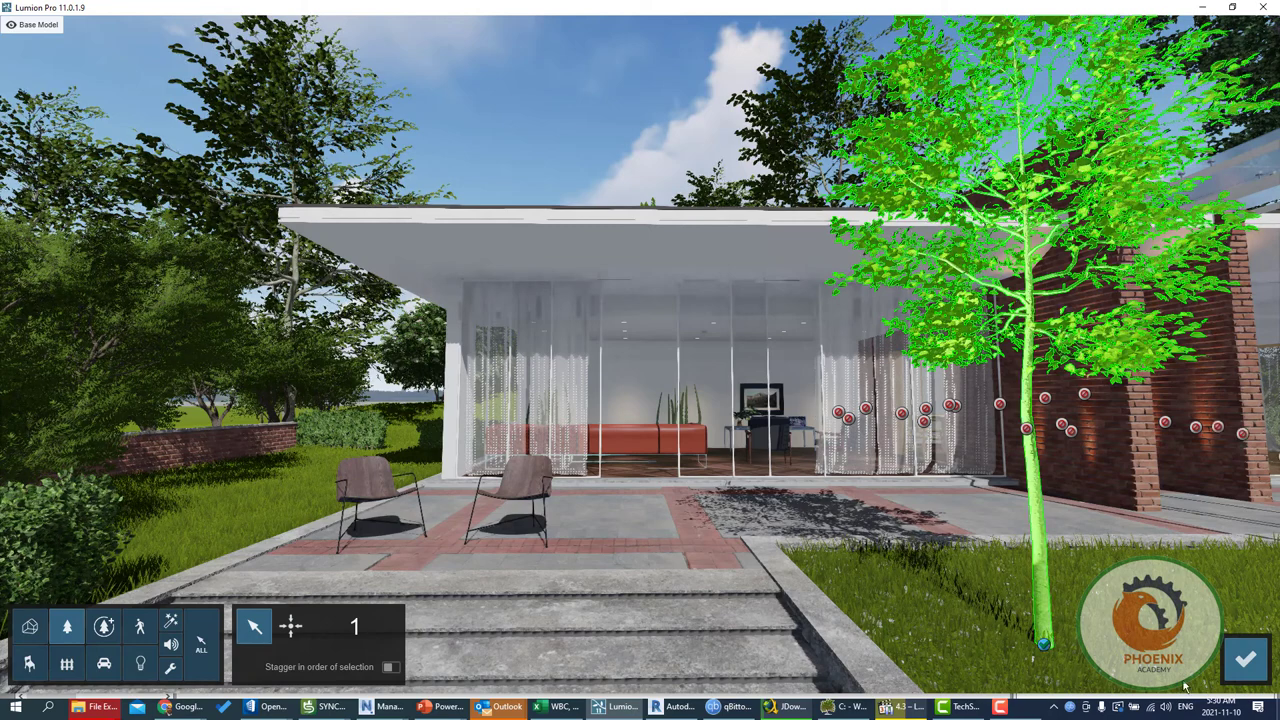
{"action": "left_click", "coordinate": [1245, 660]}
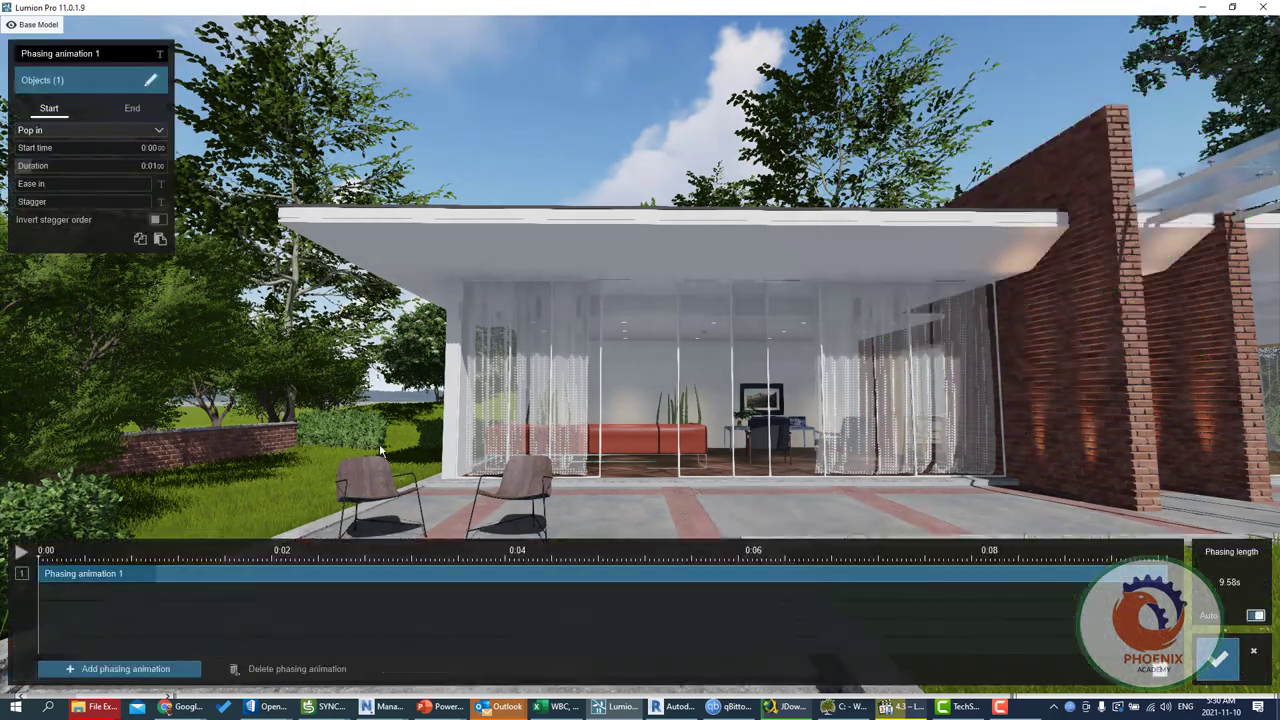
Keep Pop in as the birch tree's start effect, starting at 0:01.67 and lasting 0:03.26.
{"action": "left_click", "coordinate": [32, 132]}
{"action": "left_click", "coordinate": [66, 161]}
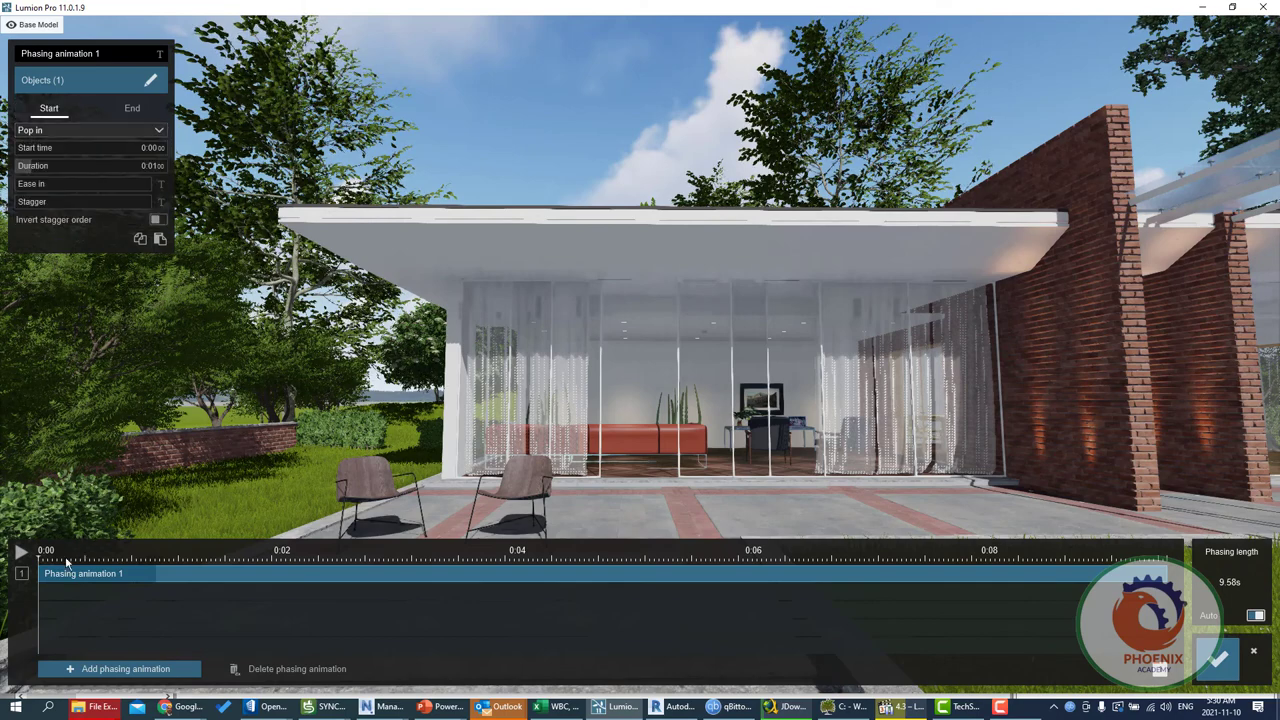
{"action": "left_click_drag", "start_coordinate": [25, 151], "coordinate": [47, 156]}
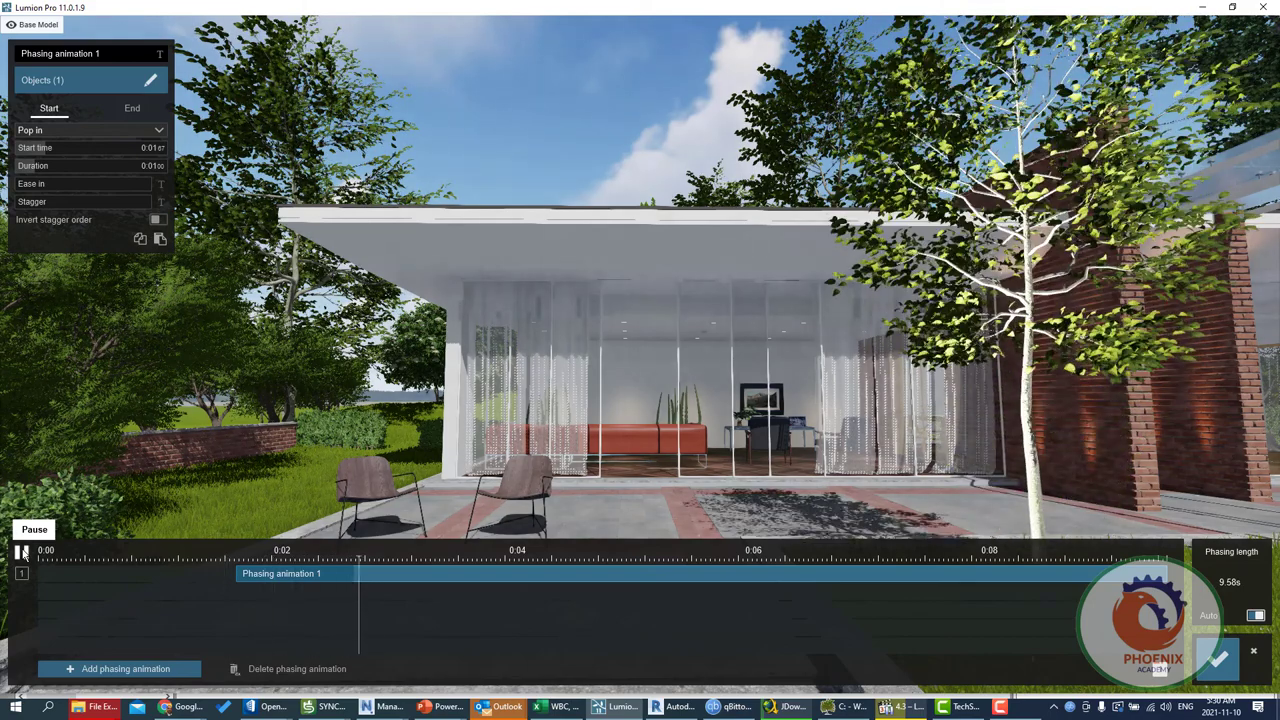
{"action": "left_click", "coordinate": [22, 551]}
{"action": "left_click_drag", "start_coordinate": [48, 166], "coordinate": [80, 166]}
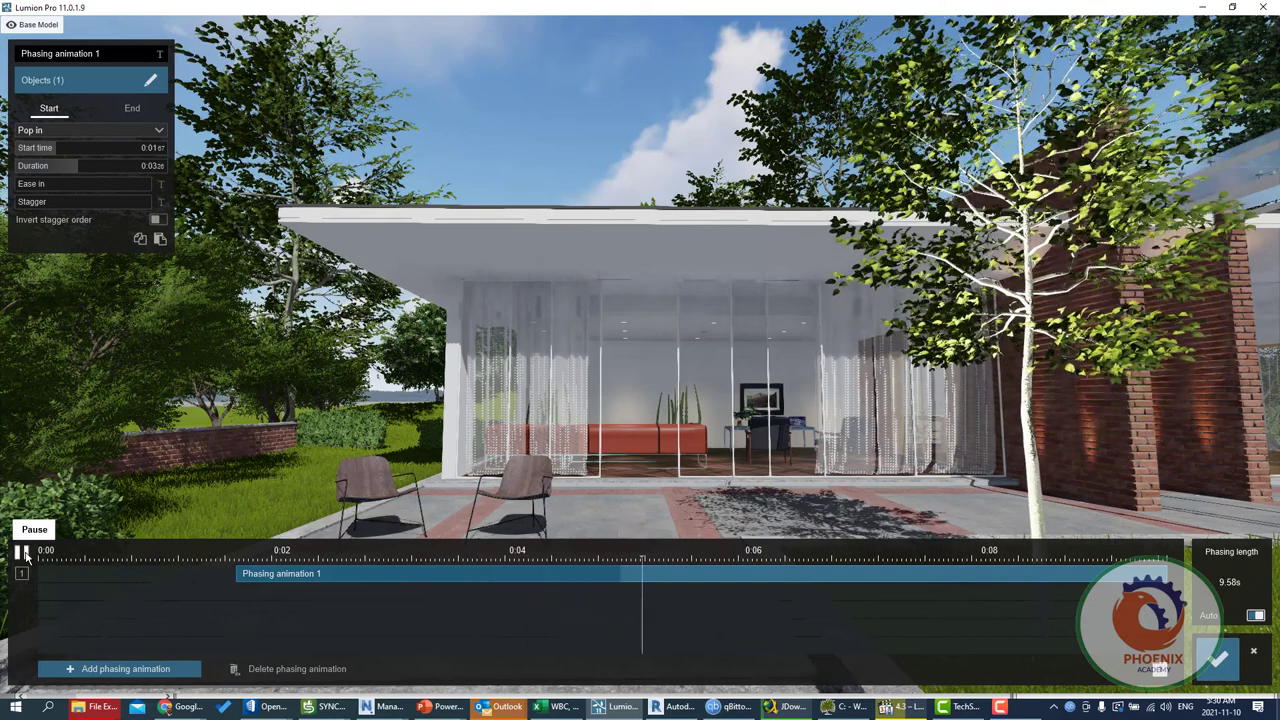
{"action": "left_click", "coordinate": [22, 551]}
Make the birch tree Pop out at 0:06.94, preview it, and add Phasing animation 2.
{"action": "left_click", "coordinate": [132, 108]}
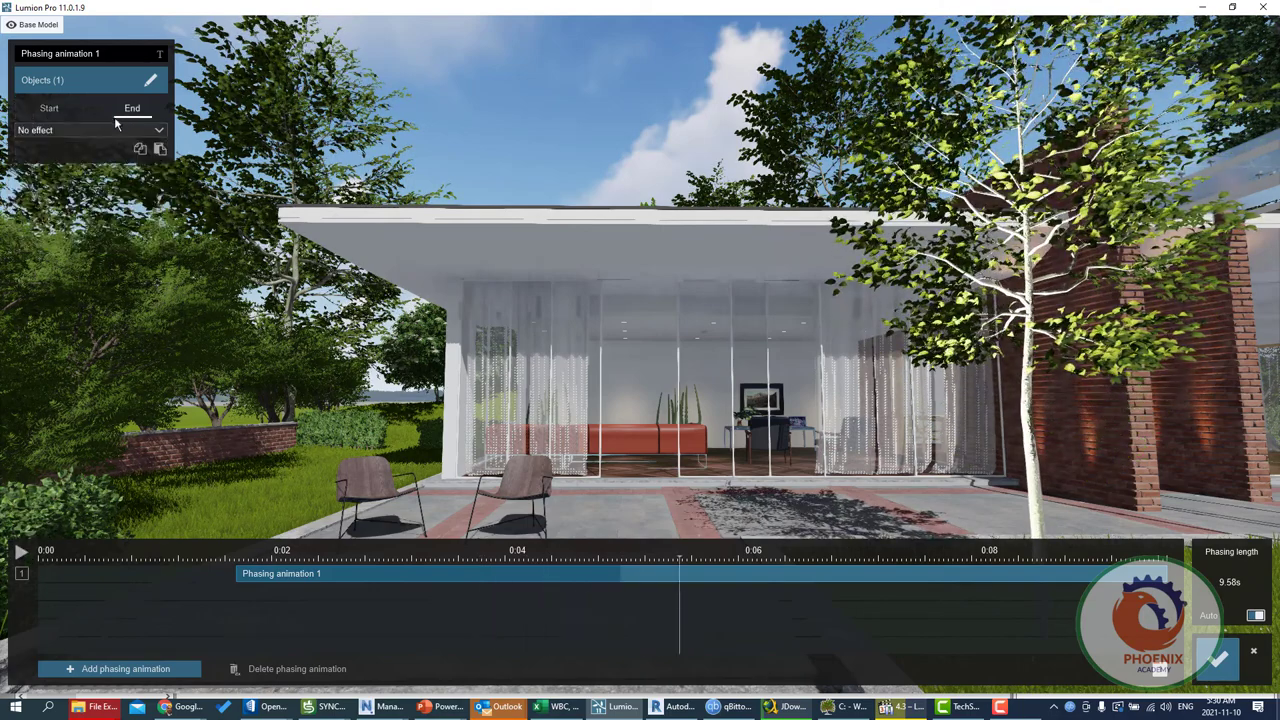
{"action": "left_click", "coordinate": [83, 128]}
{"action": "left_click", "coordinate": [73, 128]}
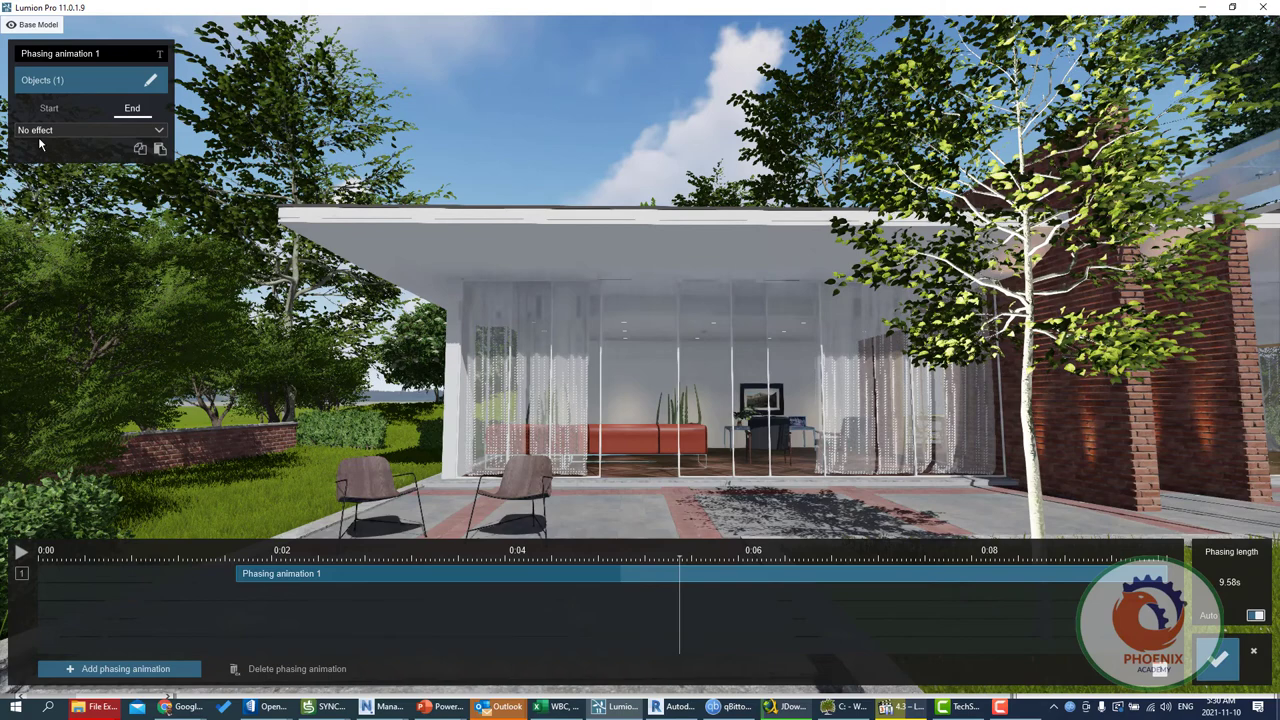
{"action": "left_click", "coordinate": [39, 133]}
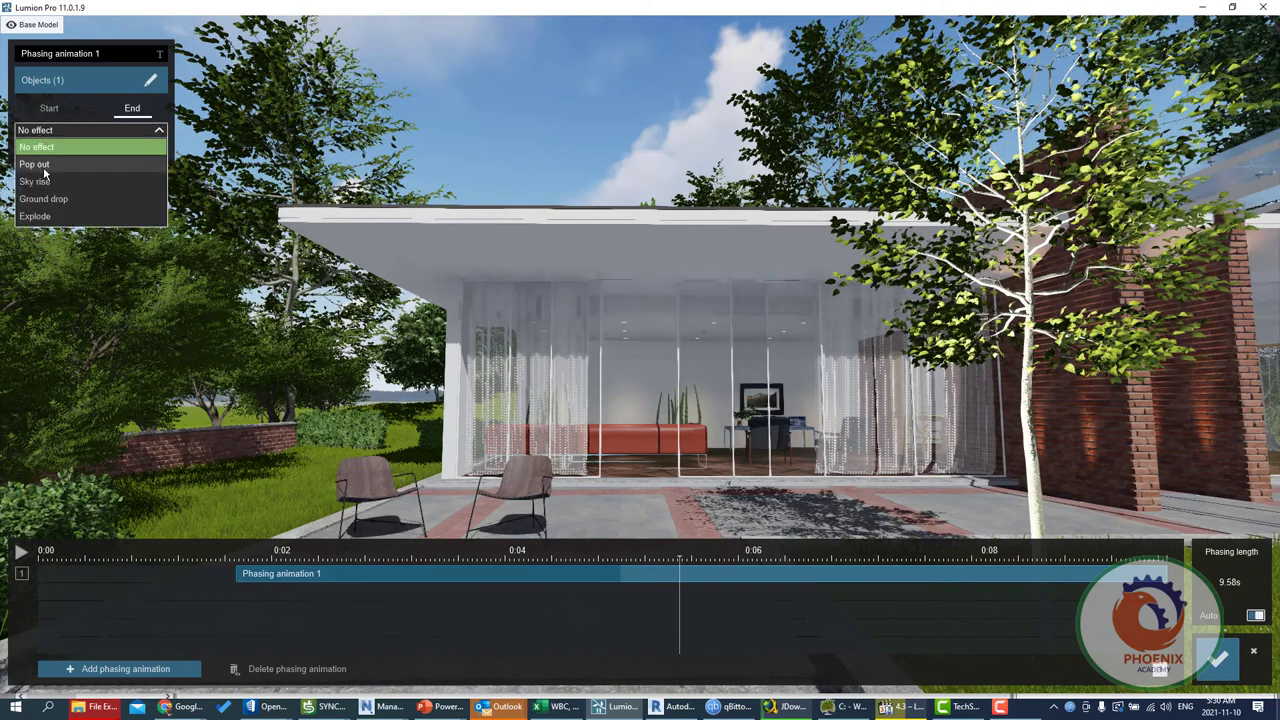
{"action": "left_click", "coordinate": [42, 160]}
{"action": "left_click", "coordinate": [187, 547]}
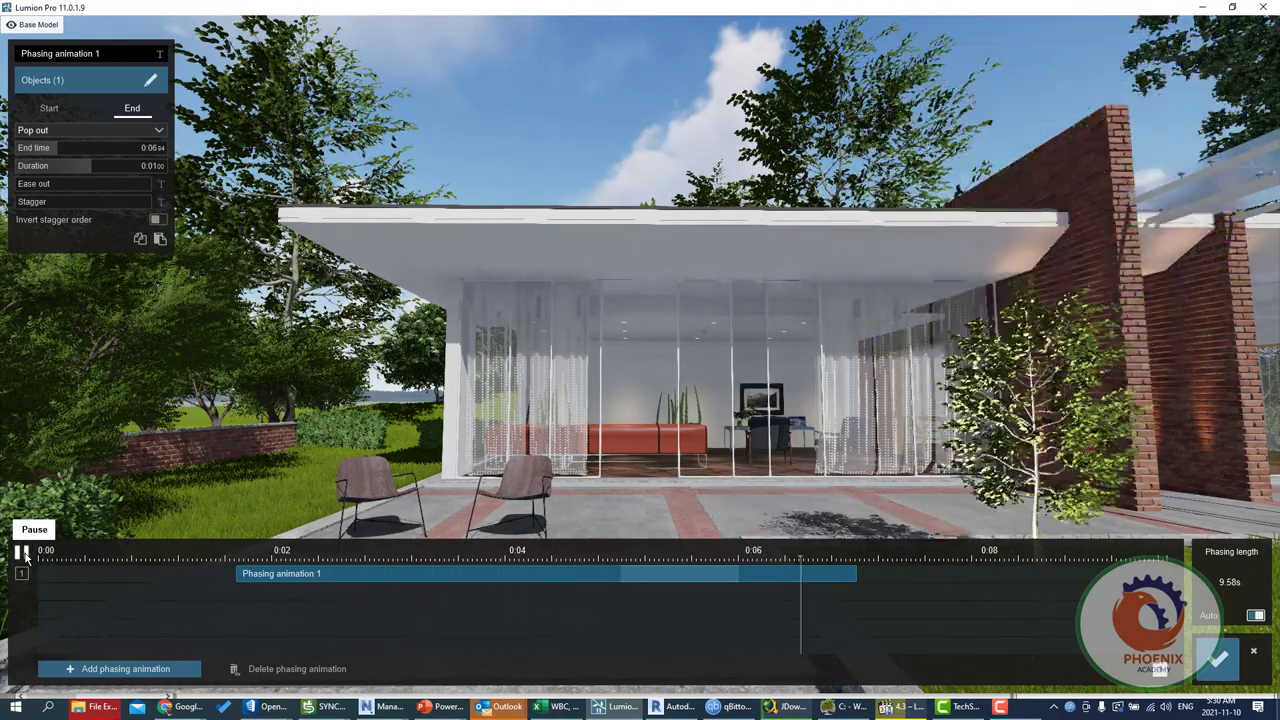
{"action": "left_click", "coordinate": [21, 551]}
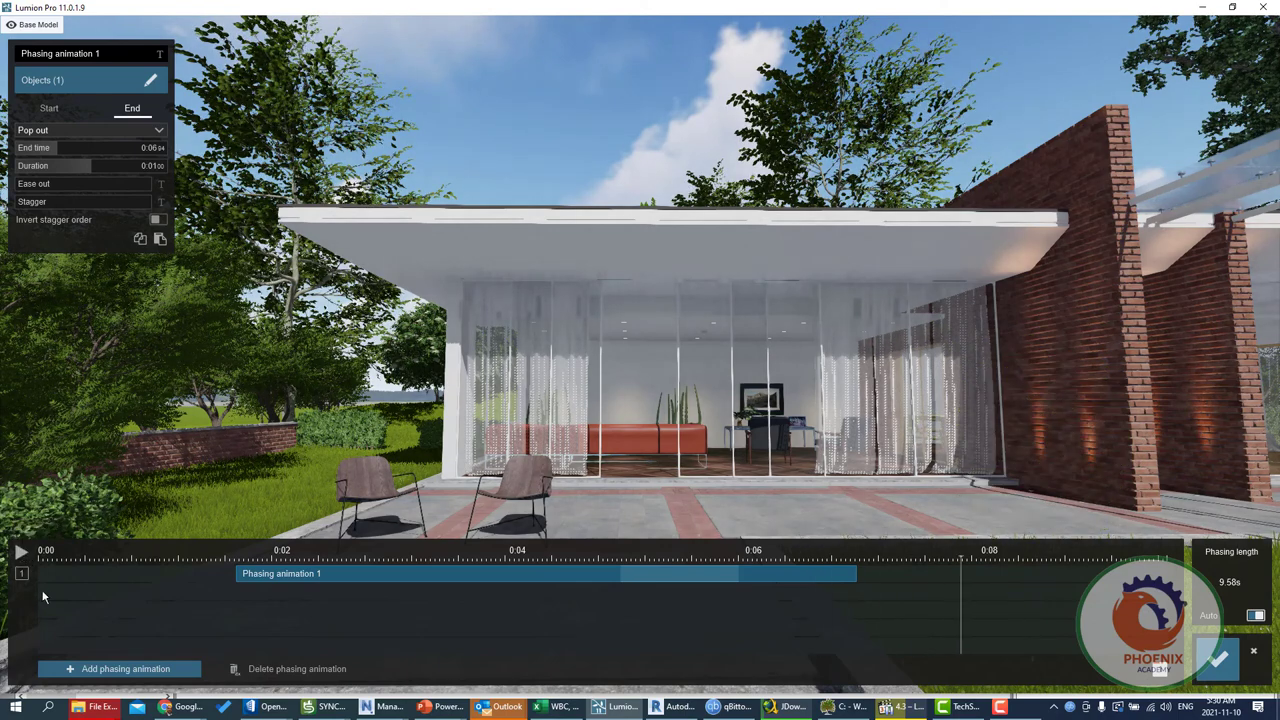
{"action": "left_click", "coordinate": [110, 668]}
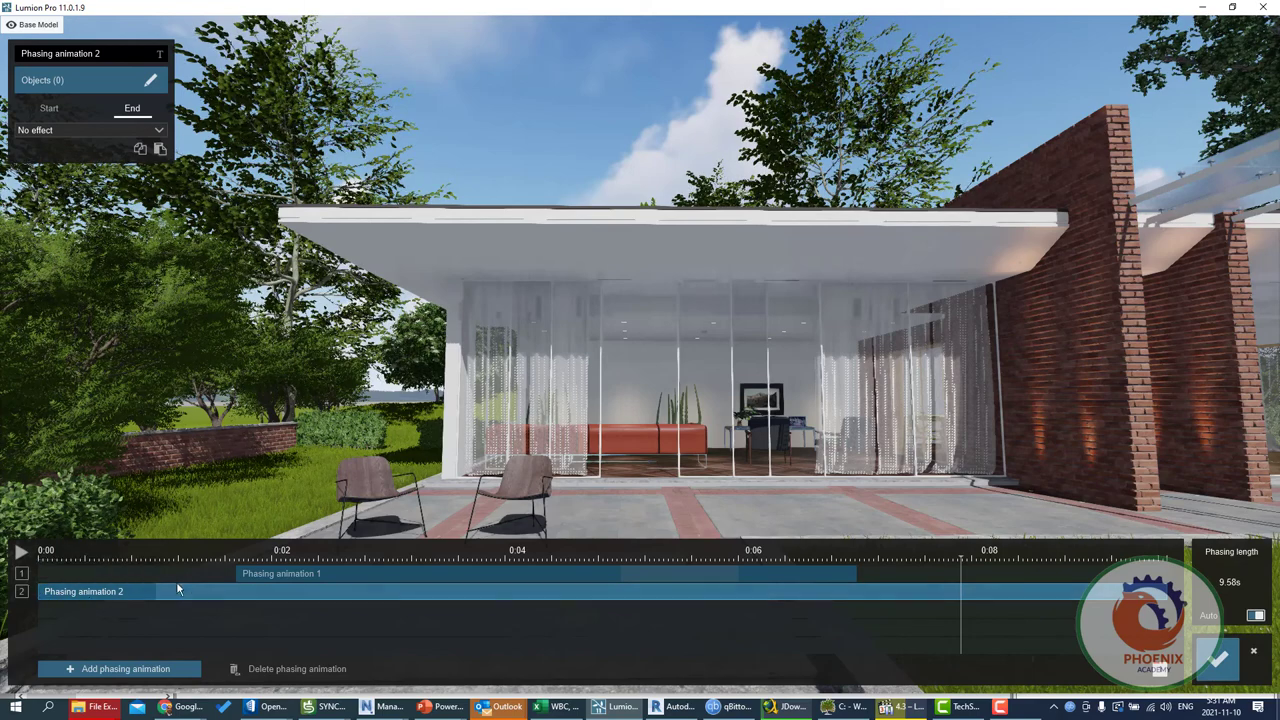
Pick the right and left patio chairs from the Indoor category for Phasing animation 2.
{"action": "left_click", "coordinate": [150, 82]}
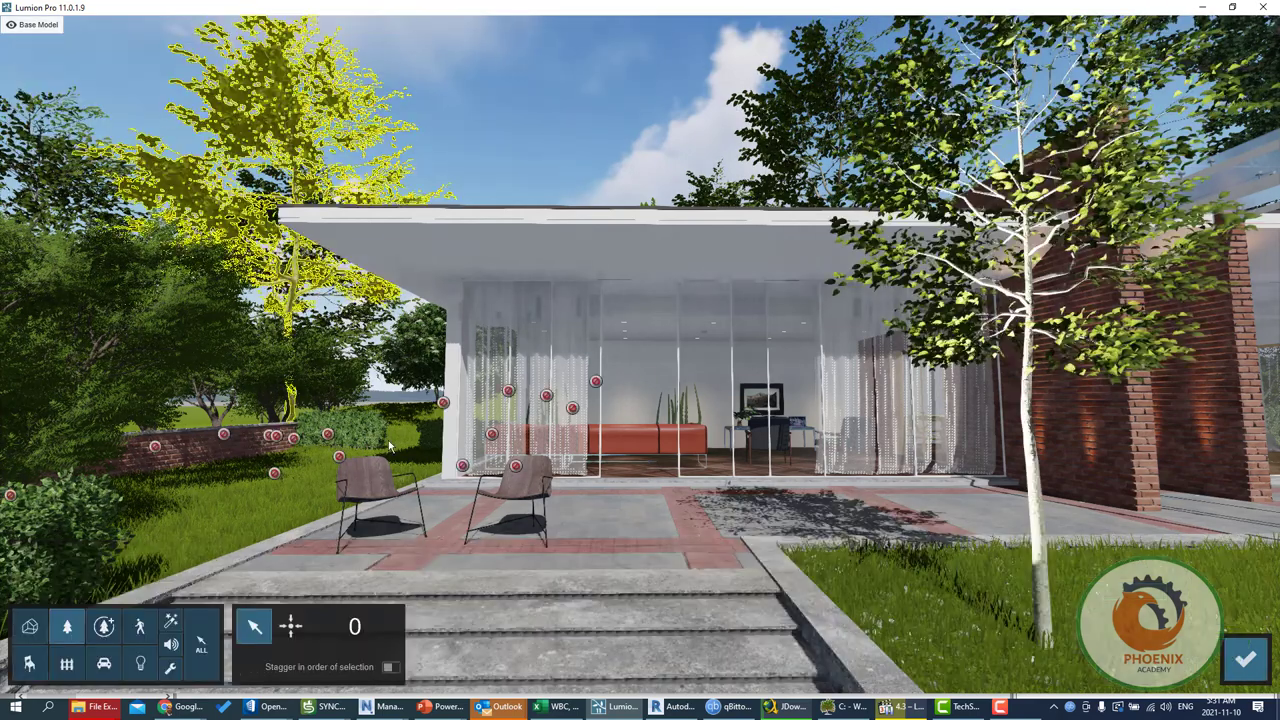
{"action": "left_click", "coordinate": [29, 663]}
{"action": "left_click", "coordinate": [519, 536]}
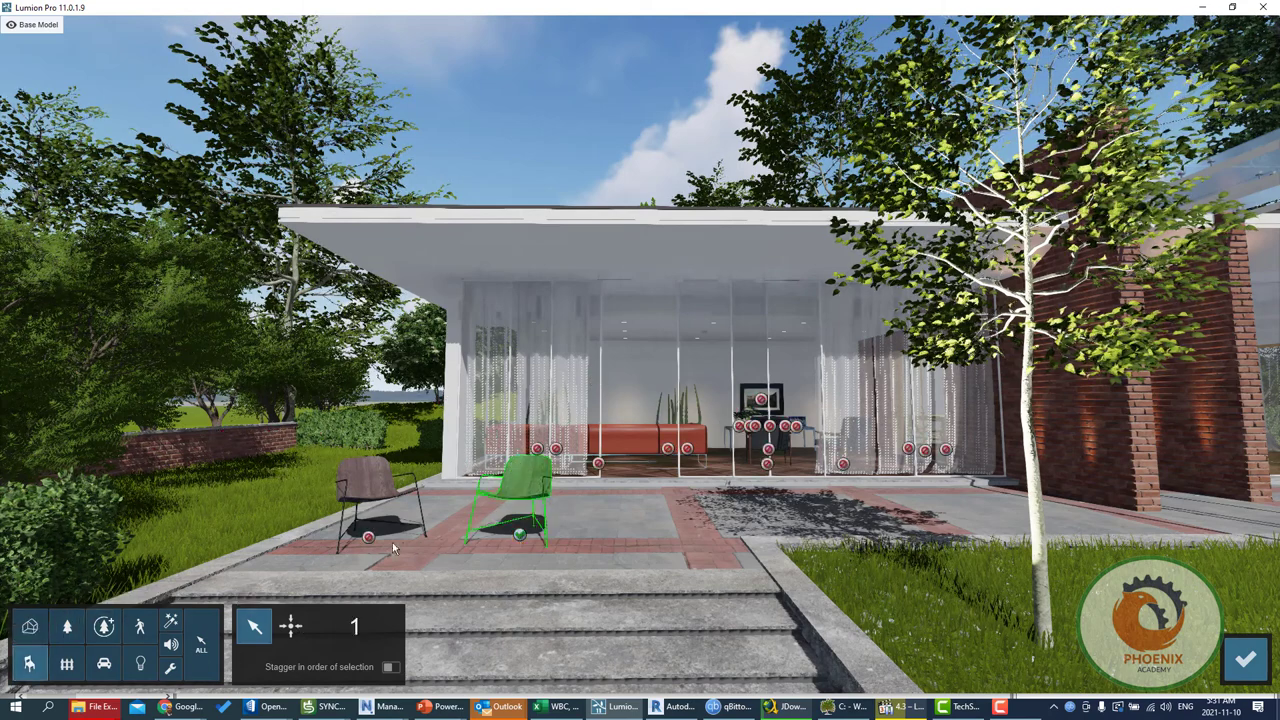
{"action": "left_click", "coordinate": [368, 537]}
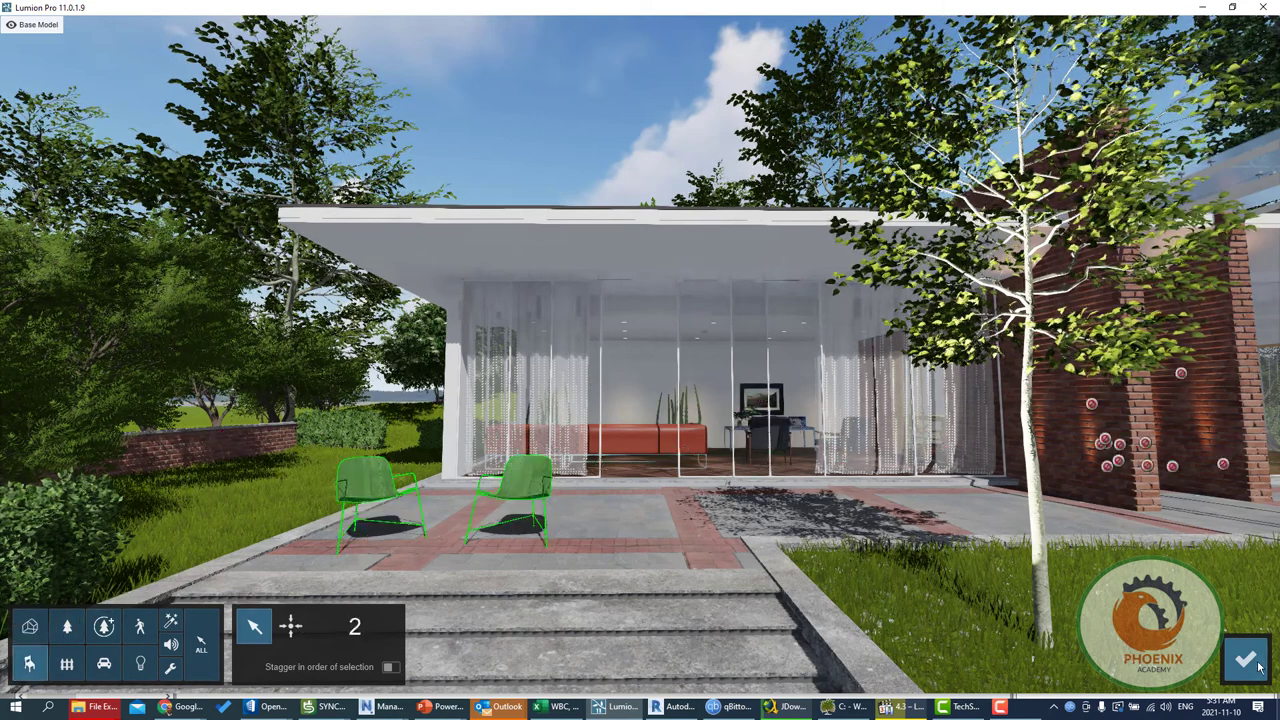
{"action": "left_click", "coordinate": [1245, 656]}
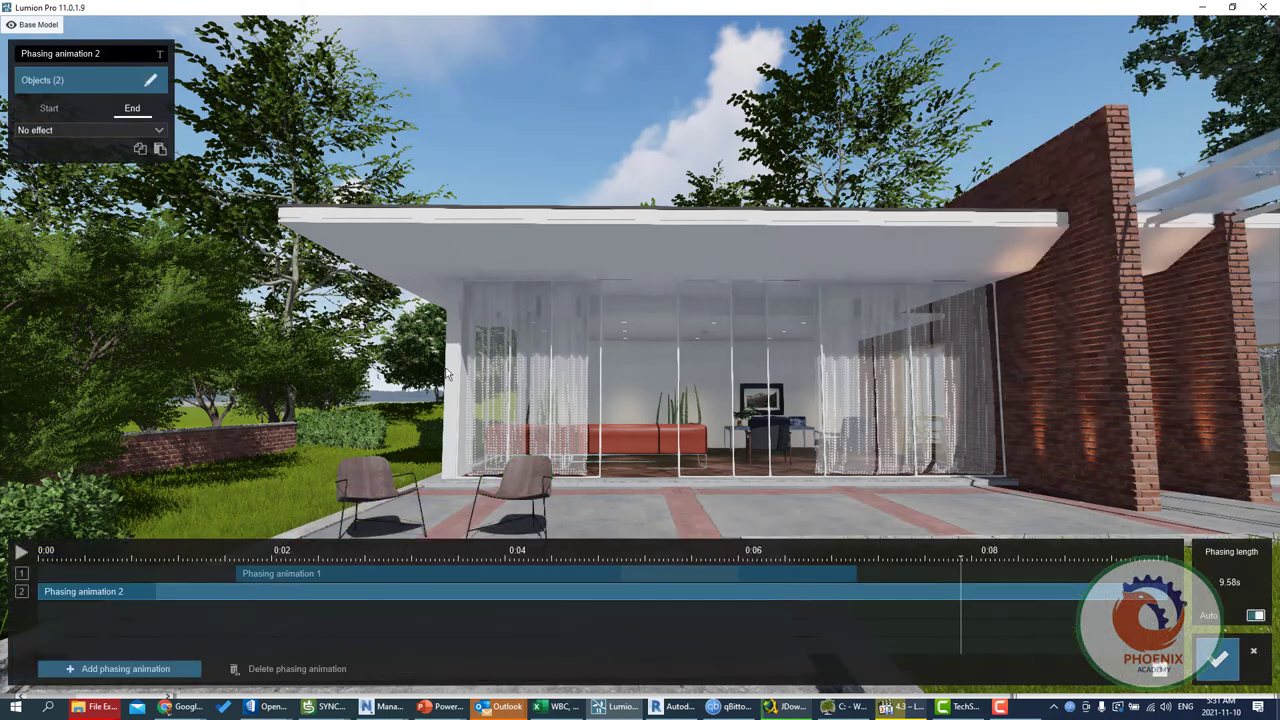
Give the chairs a Sky drop start effect from 0:00 with a 0:05.99 duration, previewing it.
{"action": "left_click", "coordinate": [51, 131]}
{"action": "left_click", "coordinate": [40, 164]}
{"action": "left_click", "coordinate": [50, 131]}
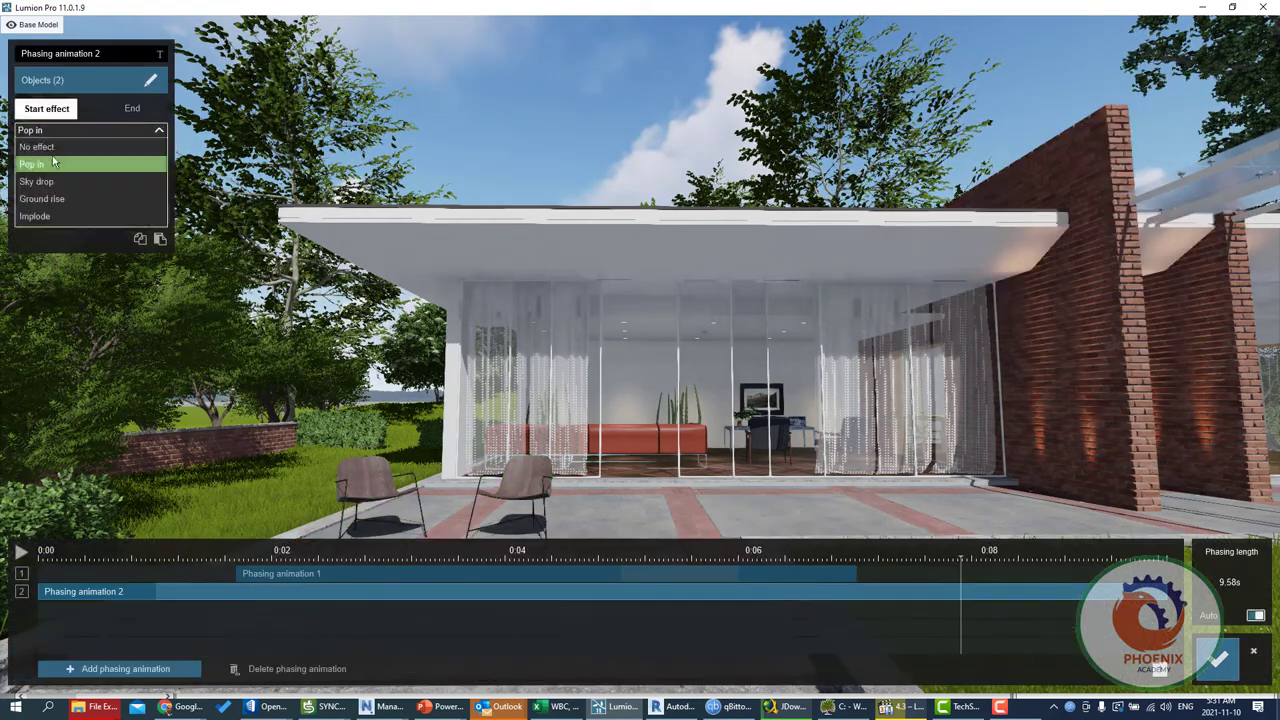
{"action": "left_click", "coordinate": [50, 183]}
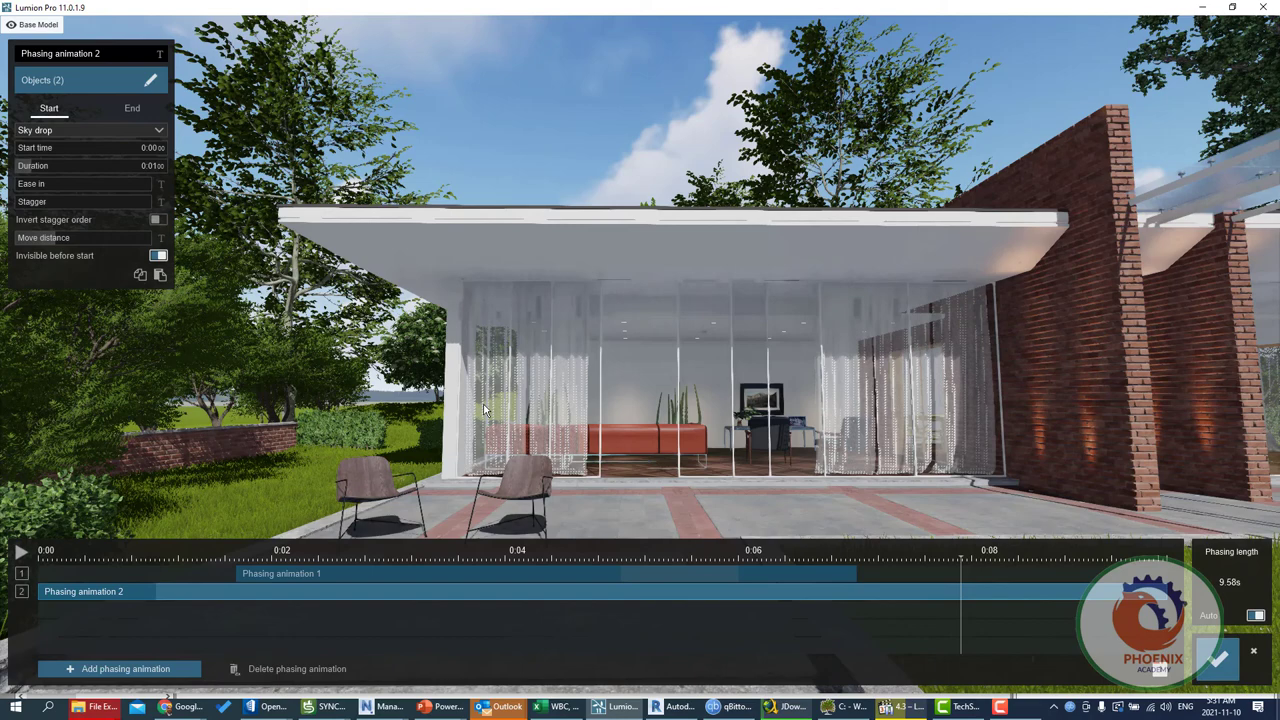
{"action": "left_click", "coordinate": [42, 560]}
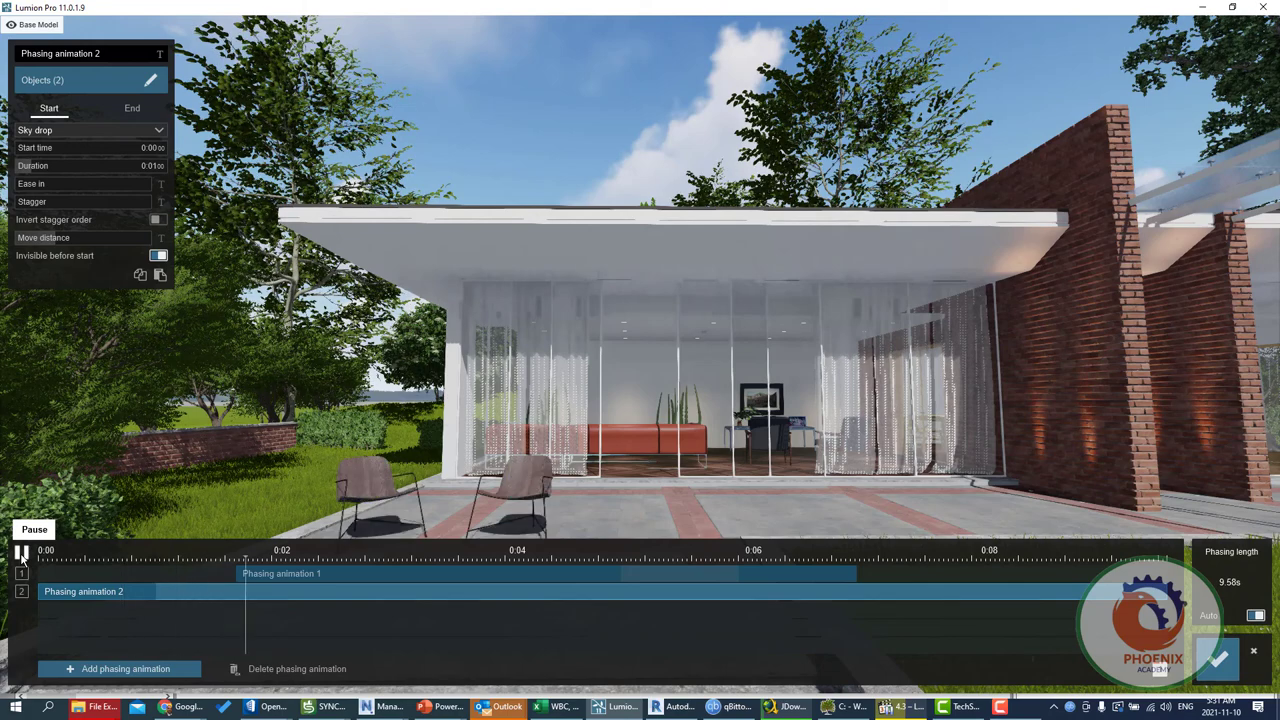
{"action": "left_click_drag", "start_coordinate": [57, 172], "coordinate": [95, 165]}
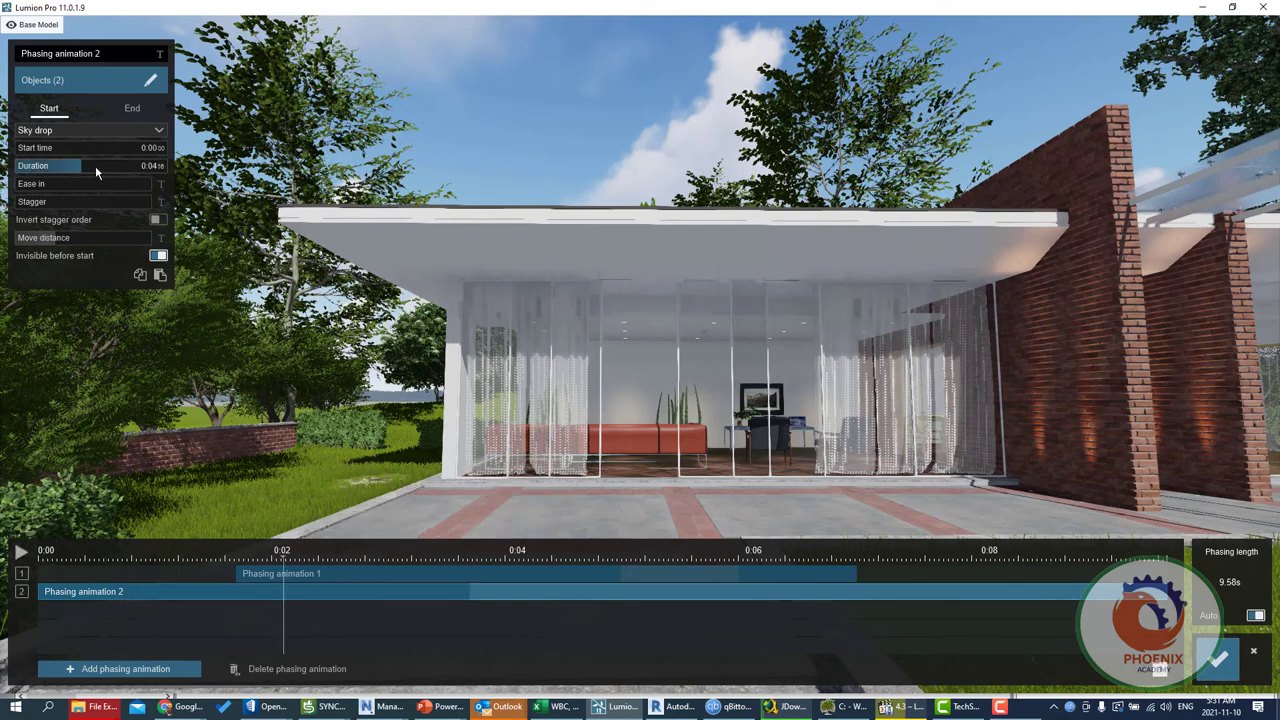
{"action": "left_click", "coordinate": [20, 550]}
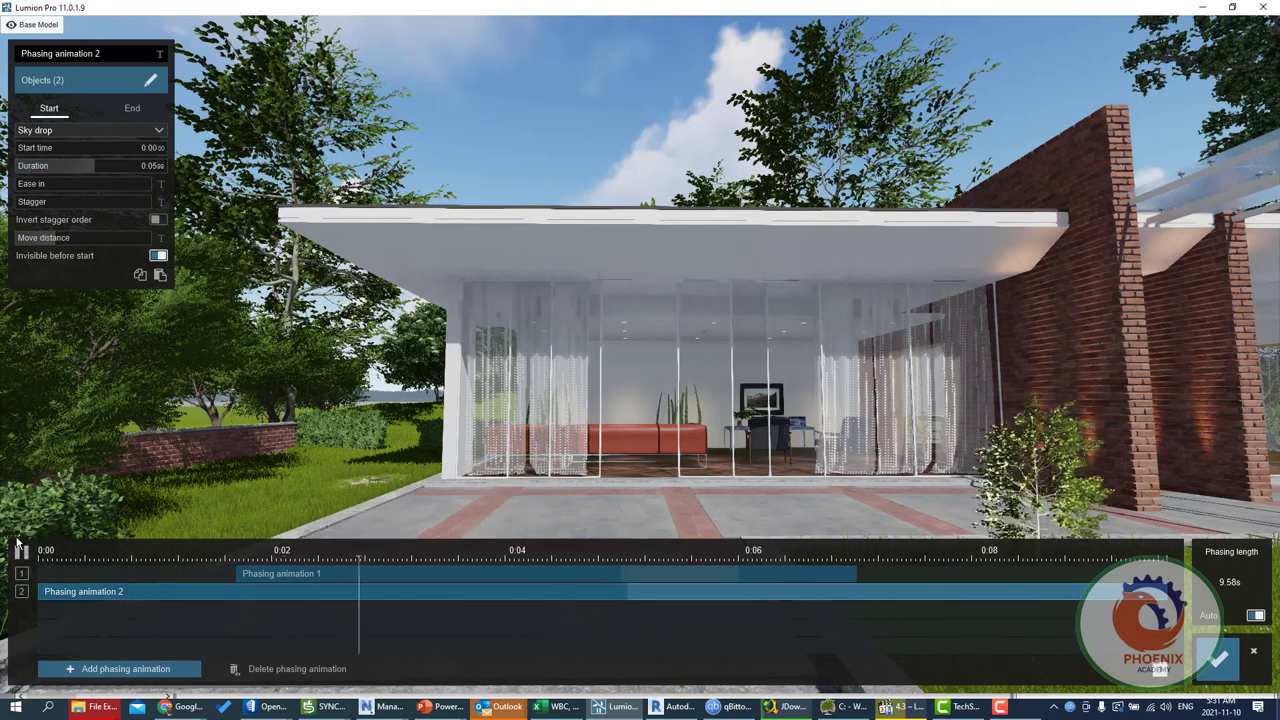
{"action": "left_click", "coordinate": [46, 558]}
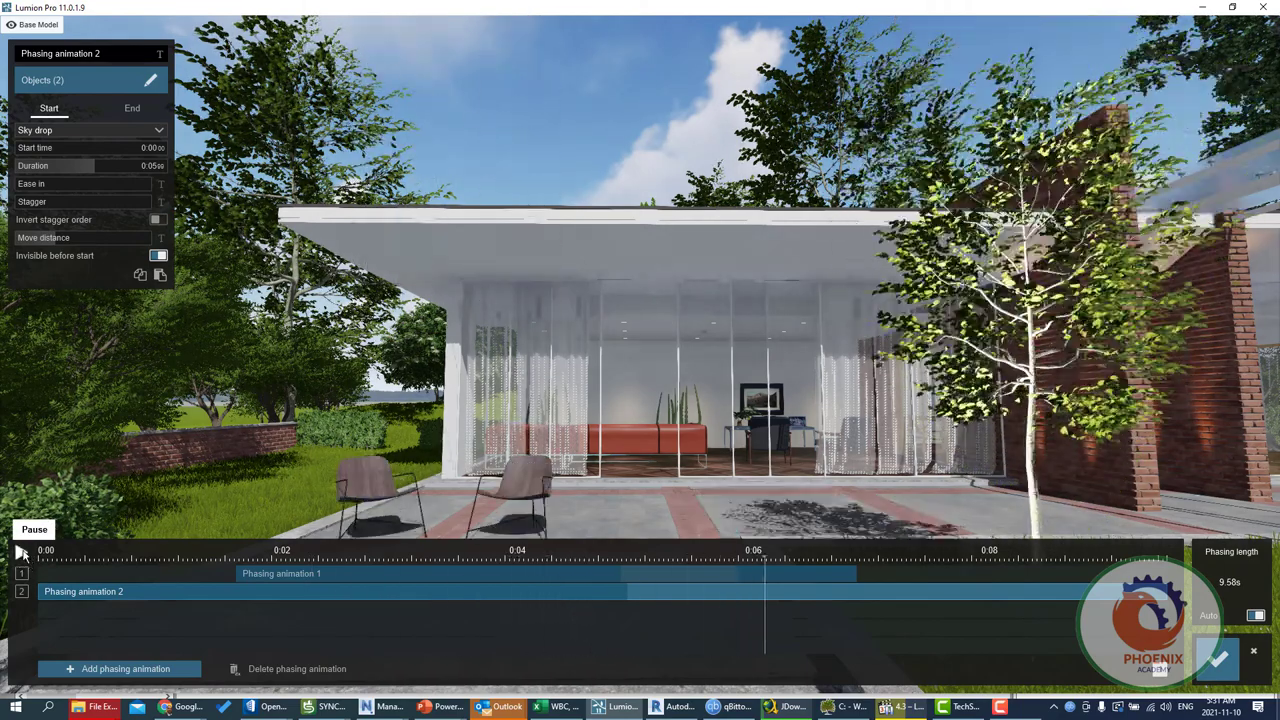
Raise the chairs' Move distance from 30.0 to 37.5 and scrub the timeline to preview.
{"action": "left_click", "coordinate": [22, 551]}
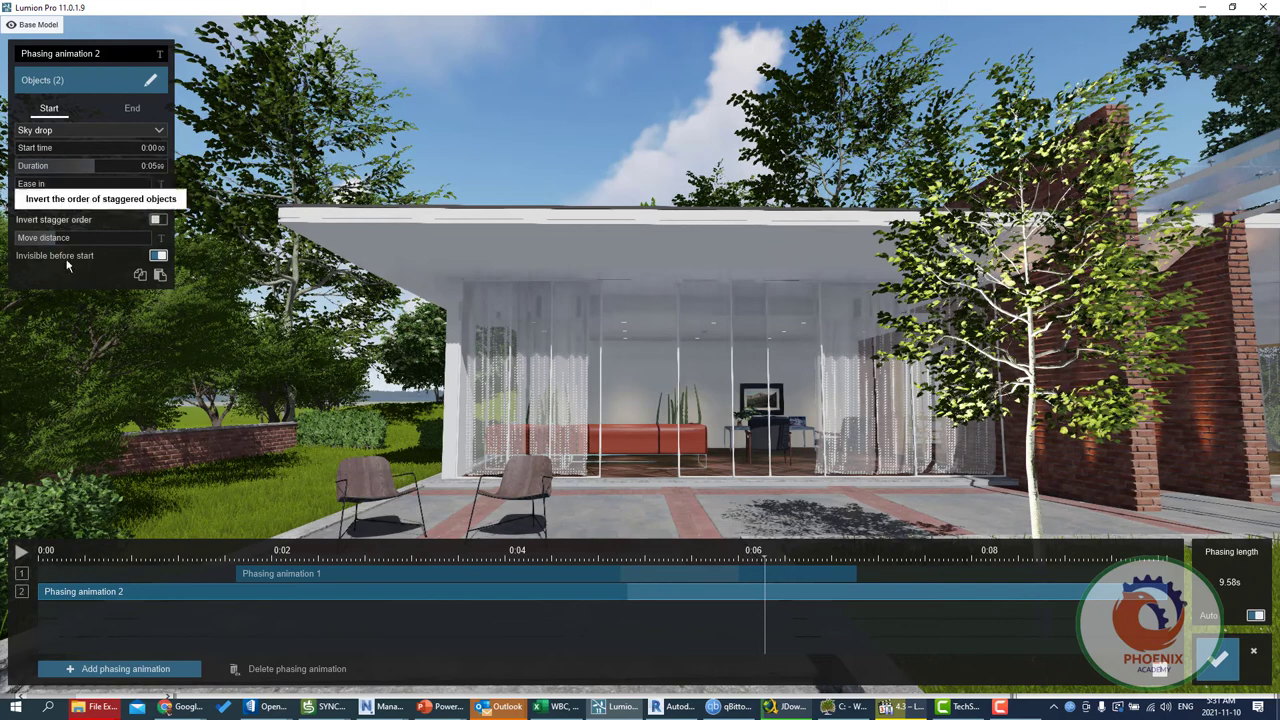
{"action": "left_click_drag", "start_coordinate": [64, 241], "coordinate": [93, 249]}
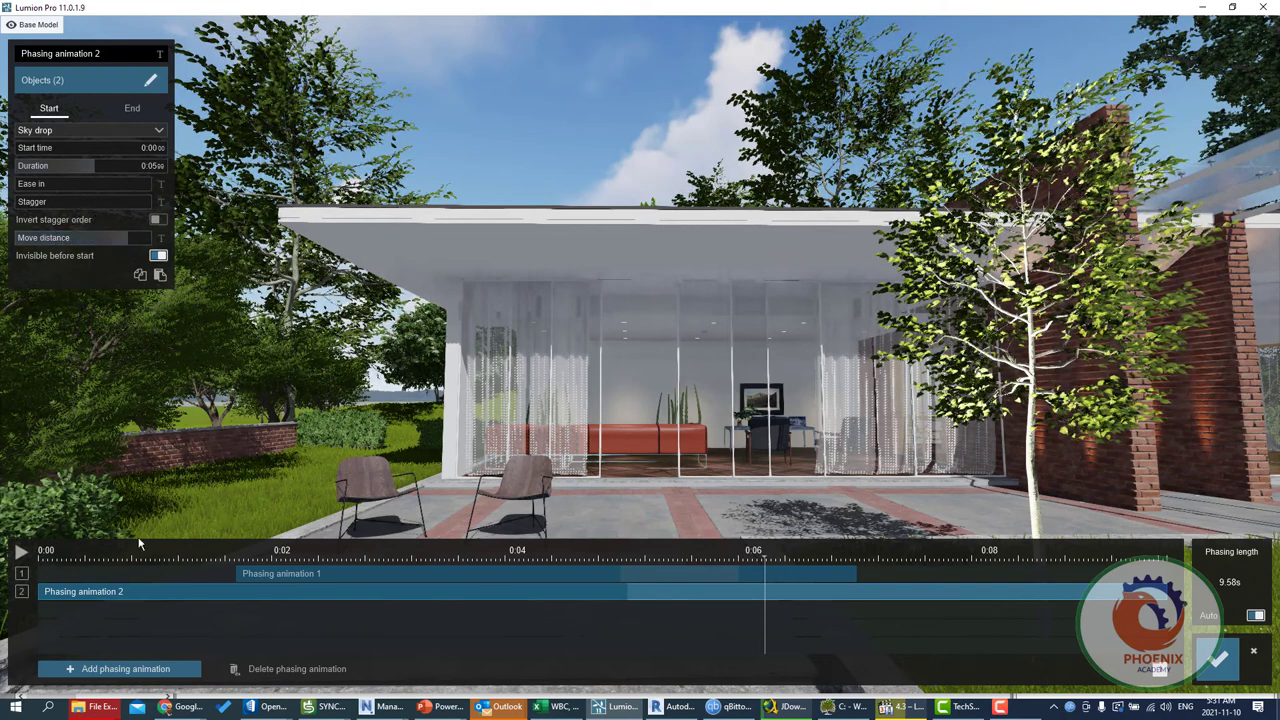
{"action": "left_click_drag", "start_coordinate": [158, 554], "coordinate": [620, 552]}
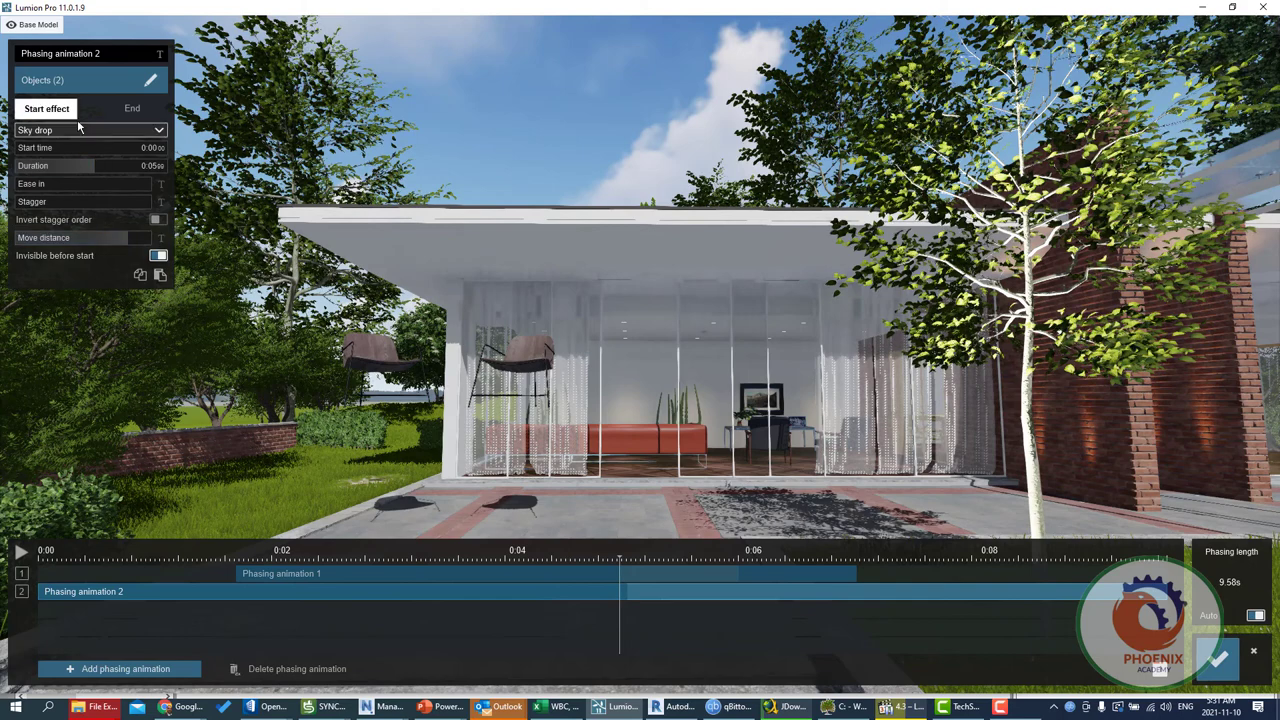
Switch the chairs' start effect to Ground rise, preview it, and add Phasing animation 3.
{"action": "left_click", "coordinate": [58, 131]}
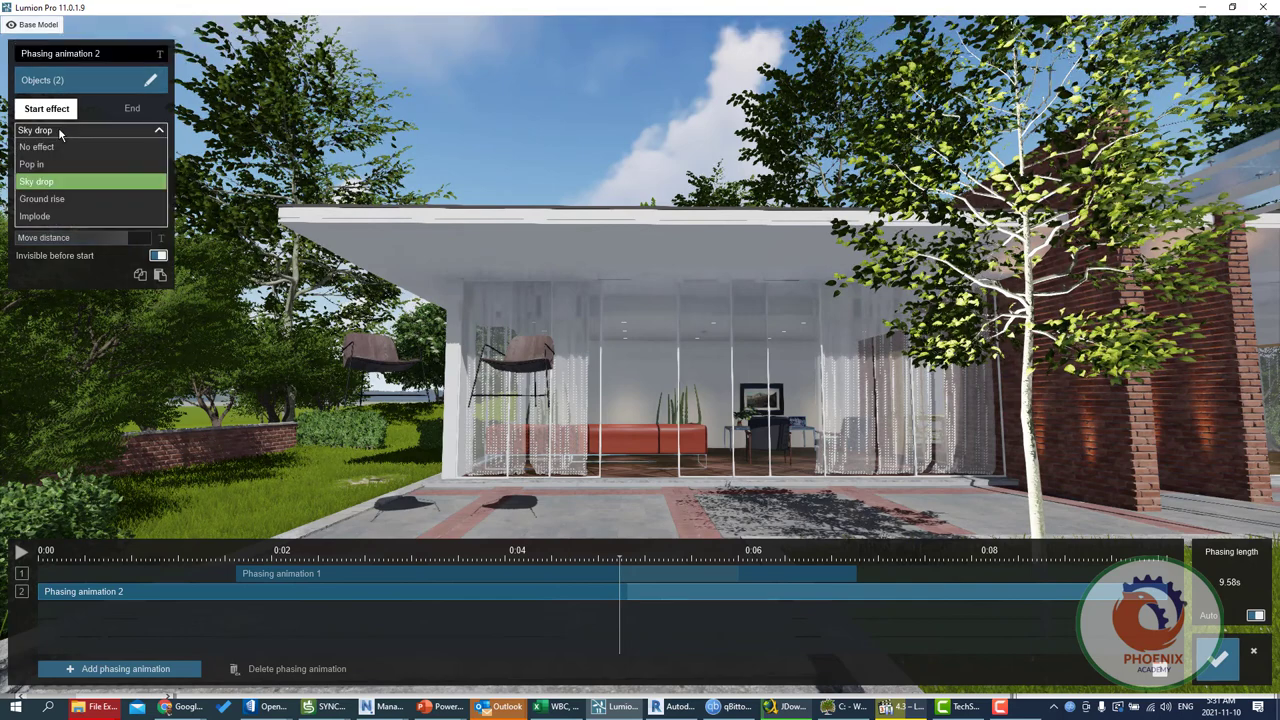
{"action": "left_click", "coordinate": [60, 199]}
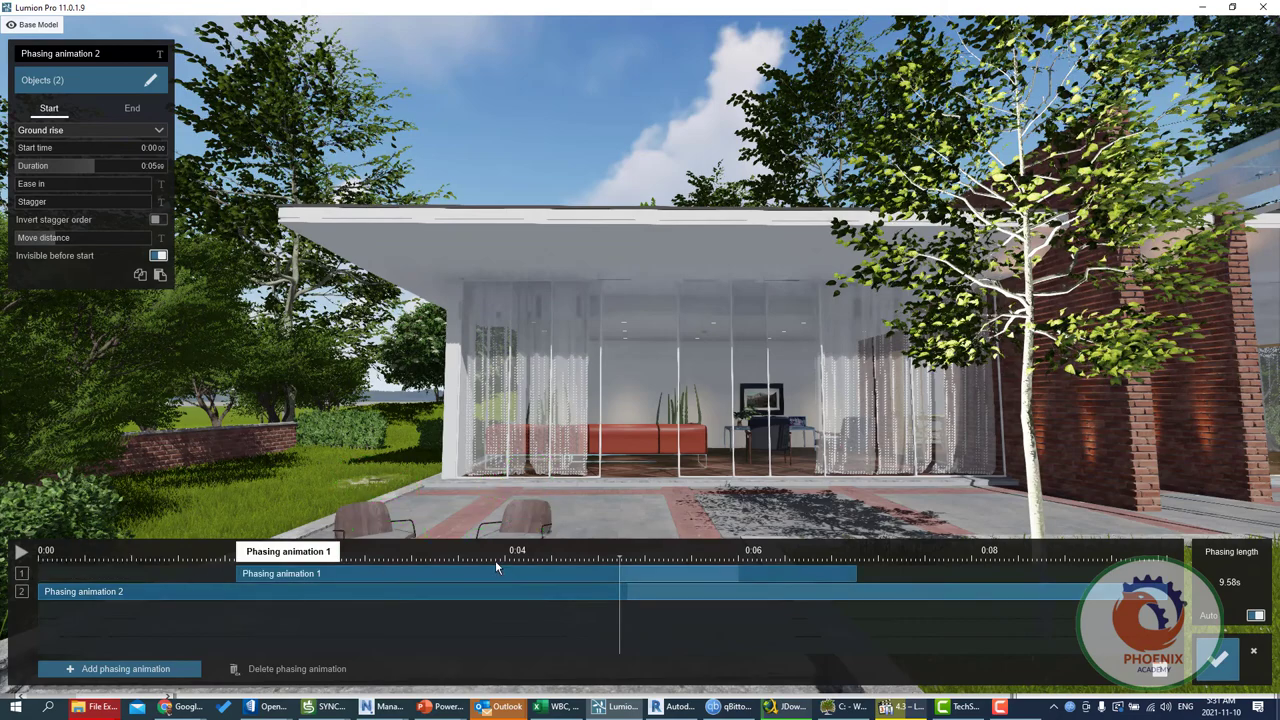
{"action": "left_click_drag", "start_coordinate": [495, 560], "coordinate": [441, 567]}
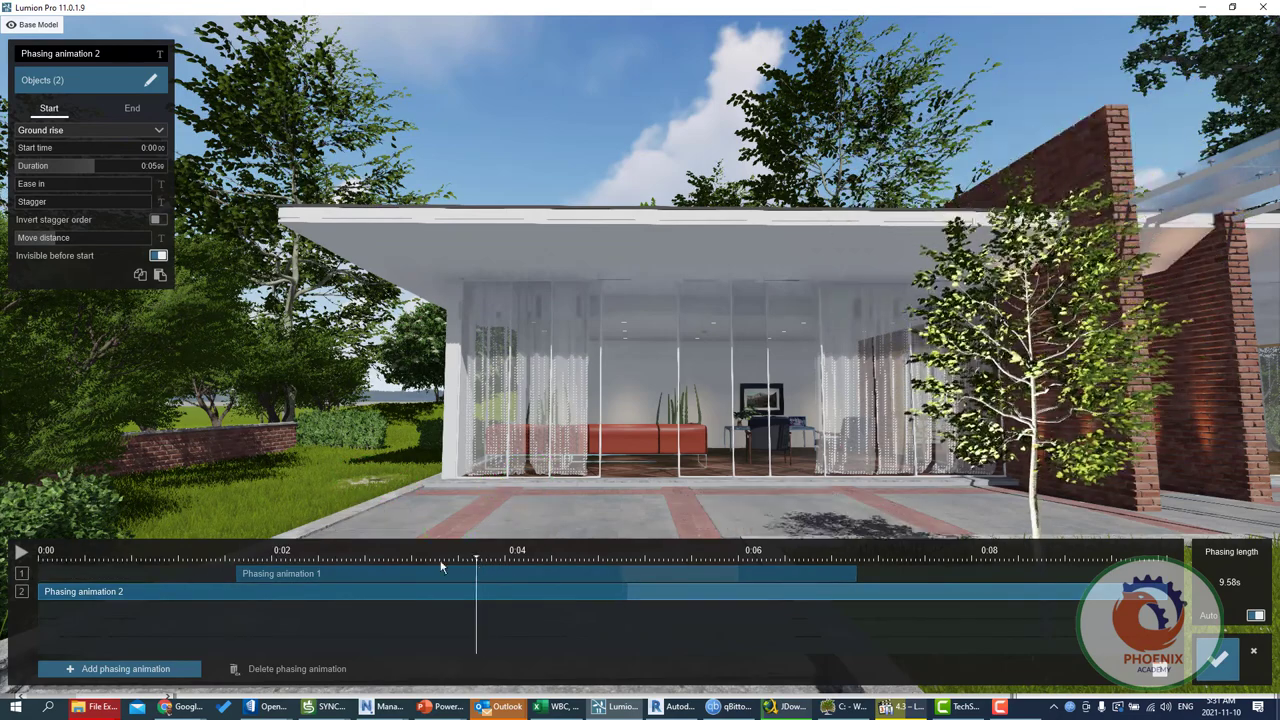
{"action": "left_click", "coordinate": [21, 551]}
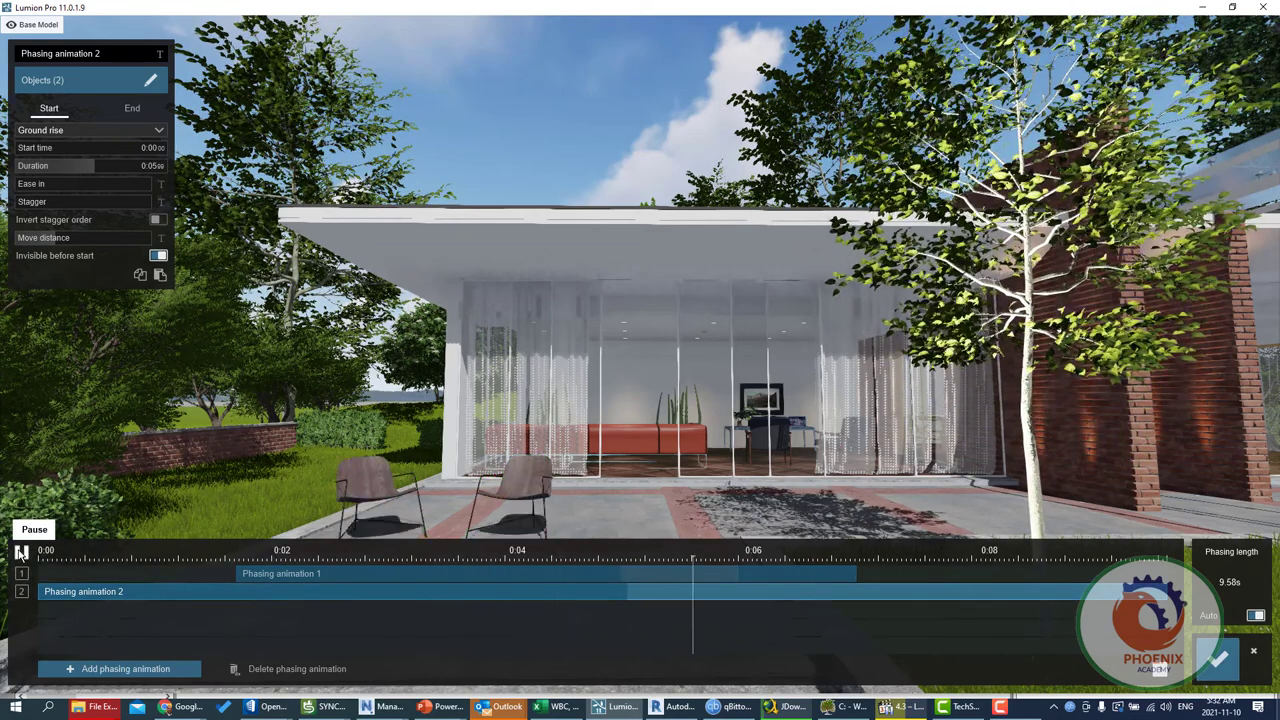
{"action": "left_click", "coordinate": [21, 551]}
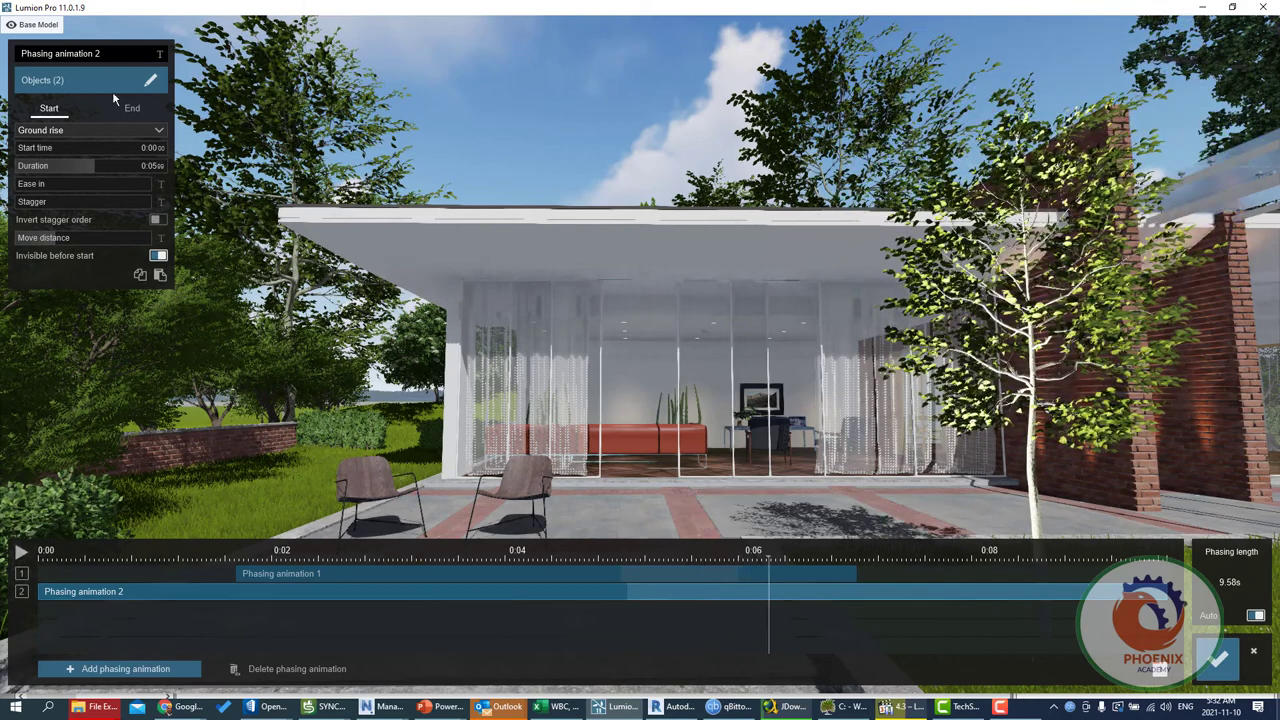
{"action": "left_click", "coordinate": [103, 672]}
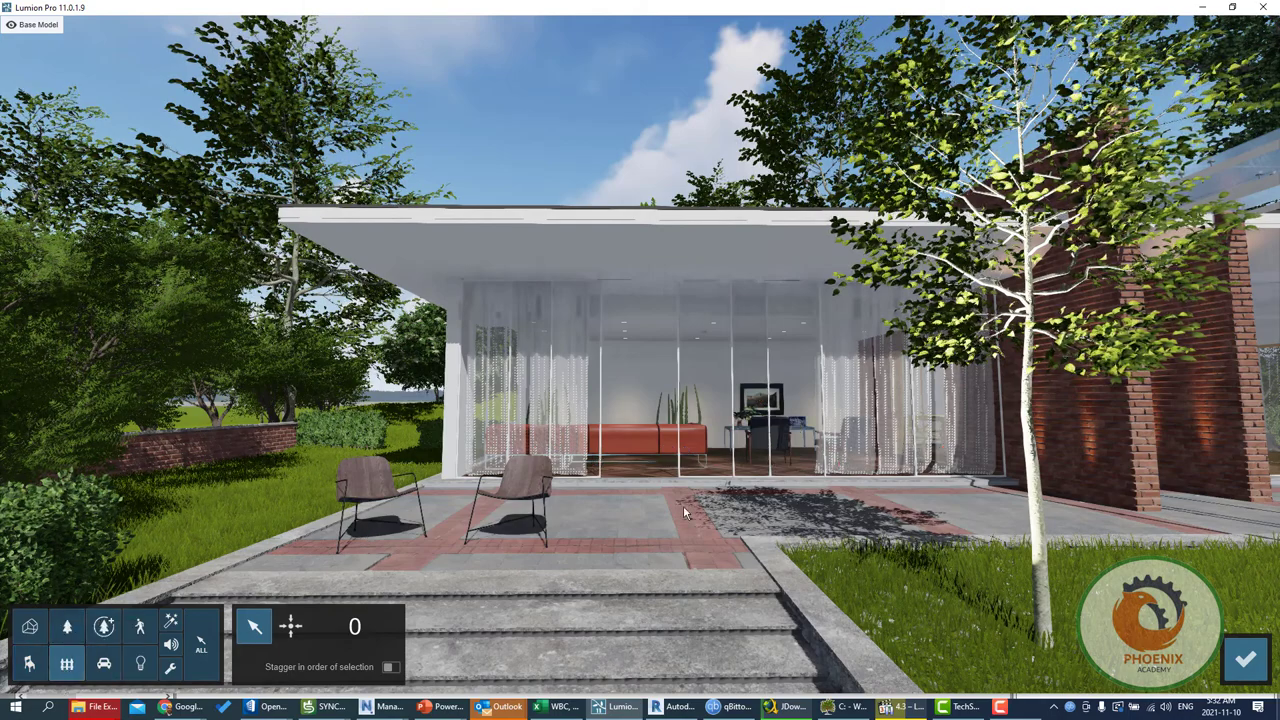
Fly toward the house and switch object categories until furniture markers show for Phasing animation 3.
{"action": "key", "text": "w"}
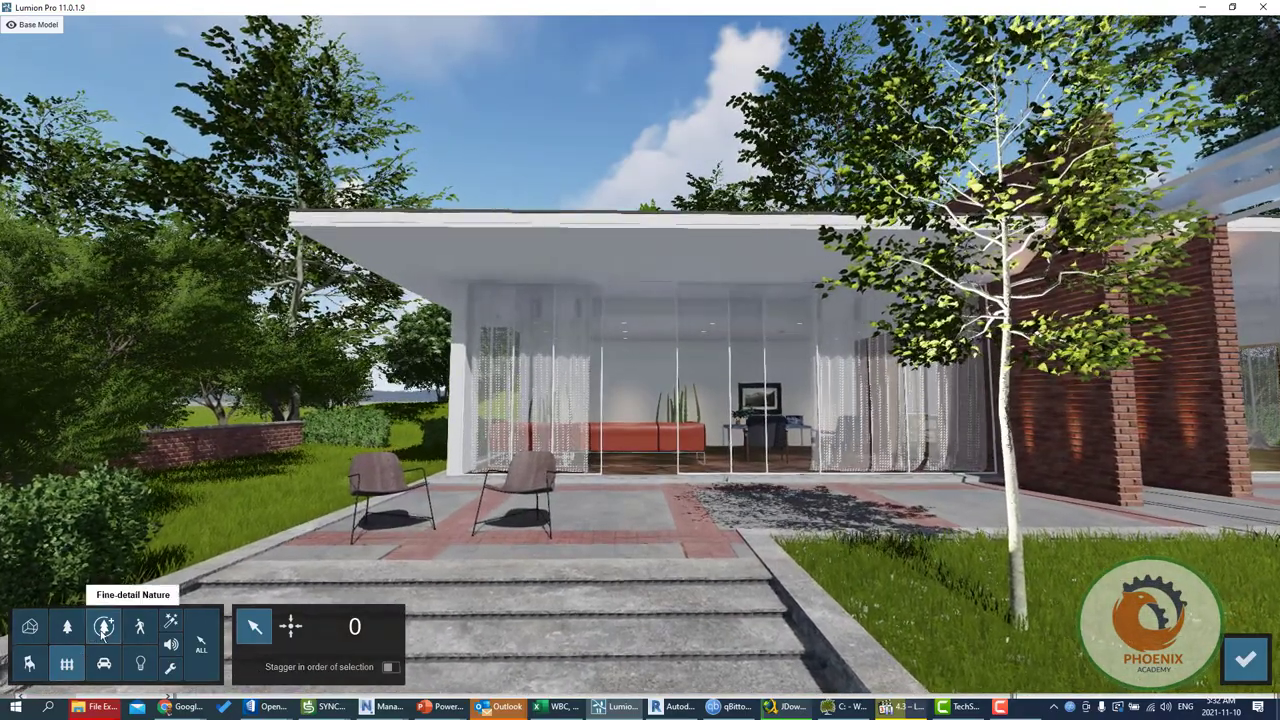
{"action": "left_click", "coordinate": [103, 627]}
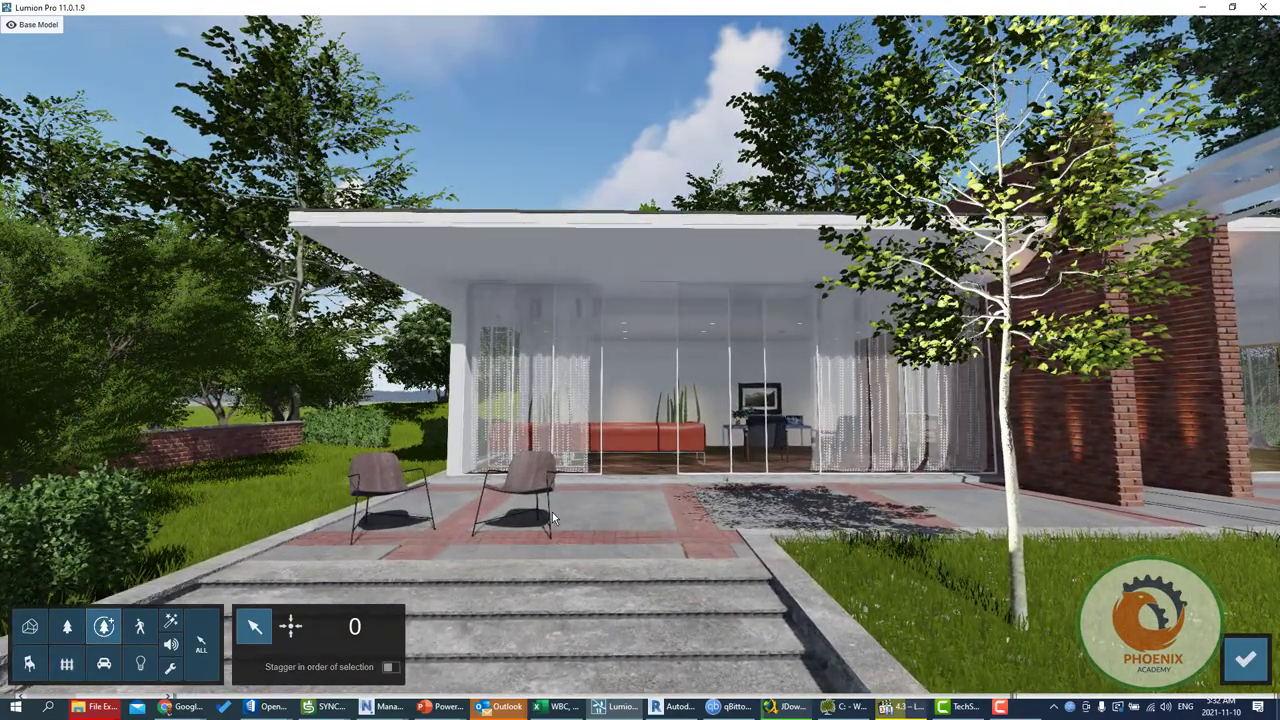
{"action": "left_click", "coordinate": [138, 627]}
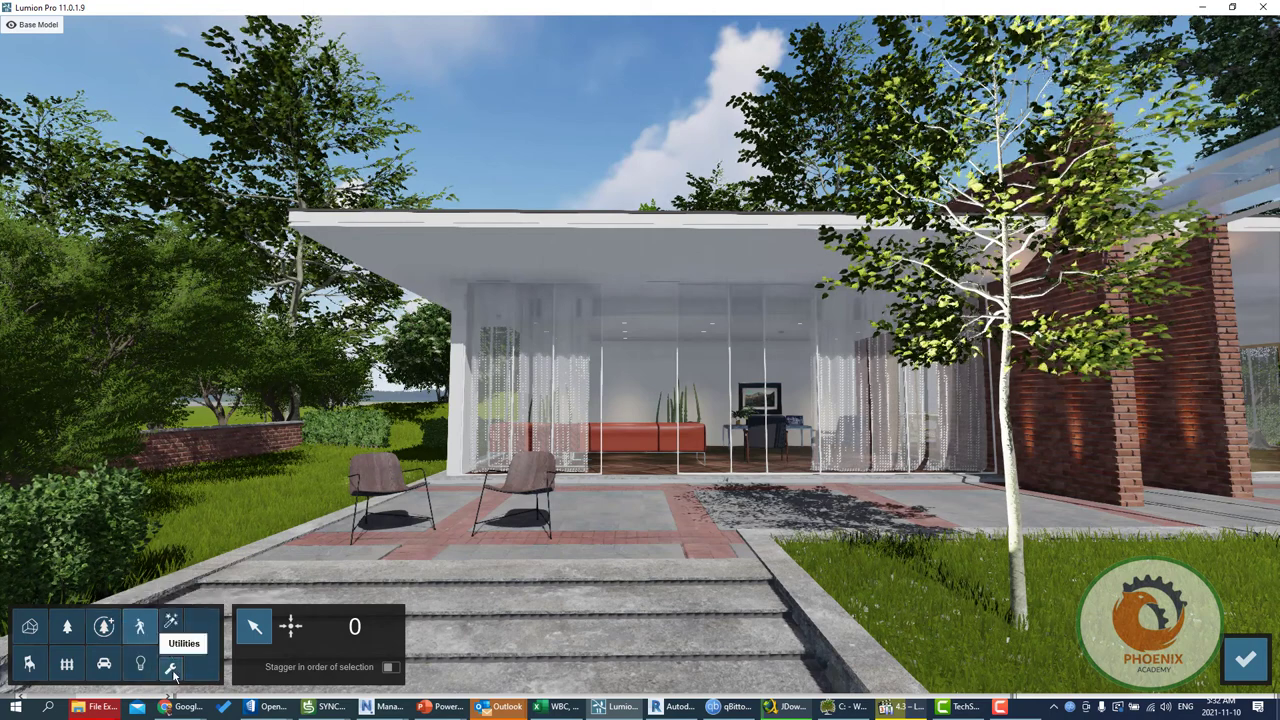
{"action": "left_click", "coordinate": [68, 638]}
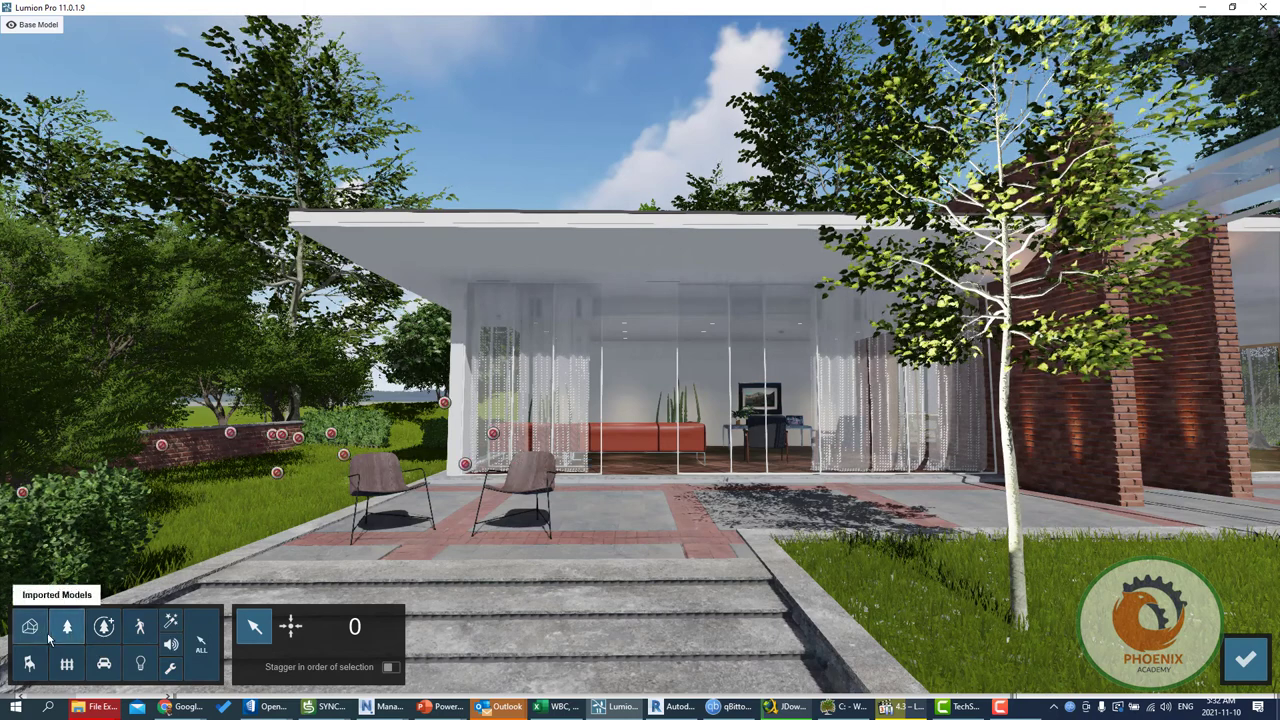
{"action": "left_click", "coordinate": [29, 663]}
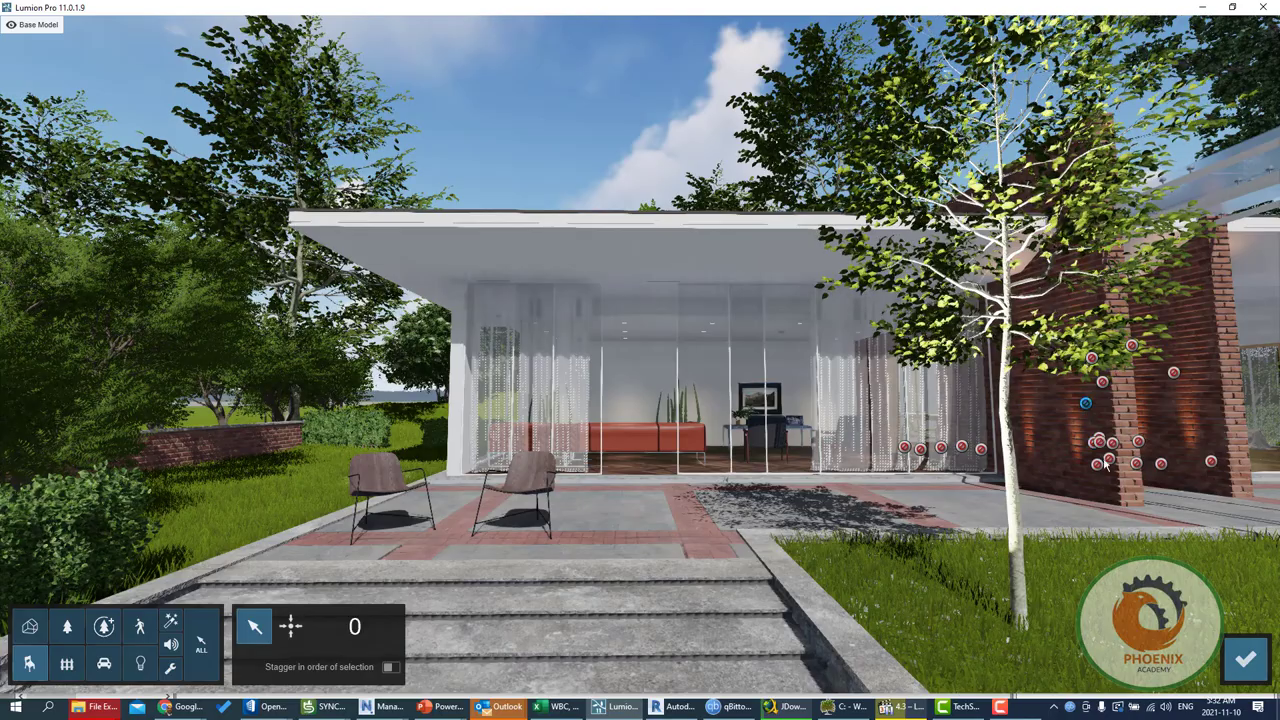
Fly the camera back over the pool and swing right to view the garden.
{"action": "key", "text": "ctrl+2"}
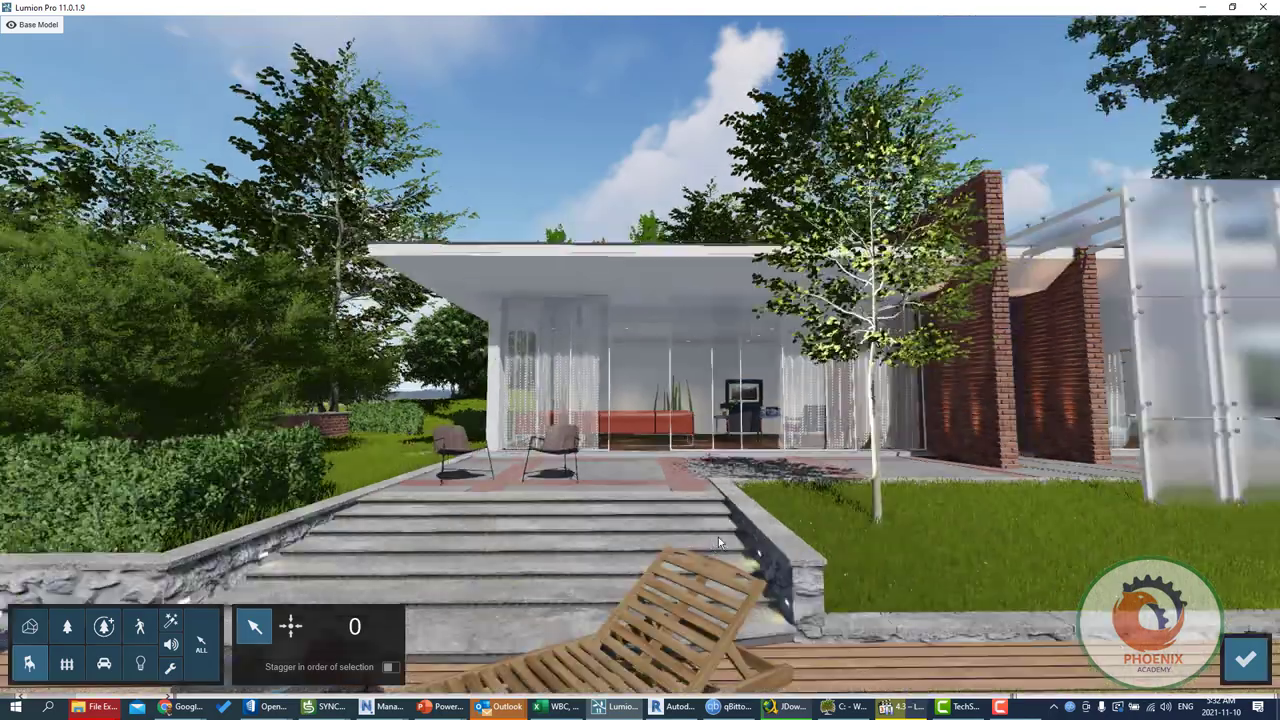
{"action": "key", "text": "s"}
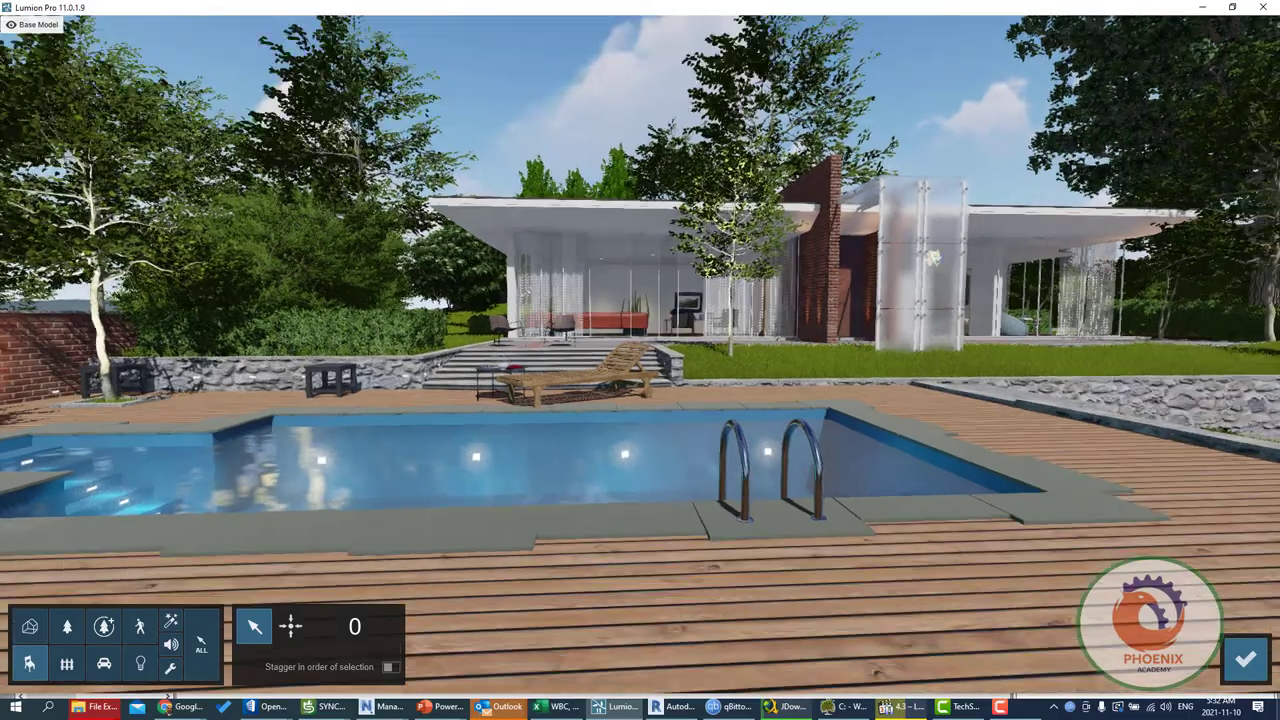
{"action": "right_click_drag", "start_coordinate": [724, 400], "coordinate": [724, 449]}
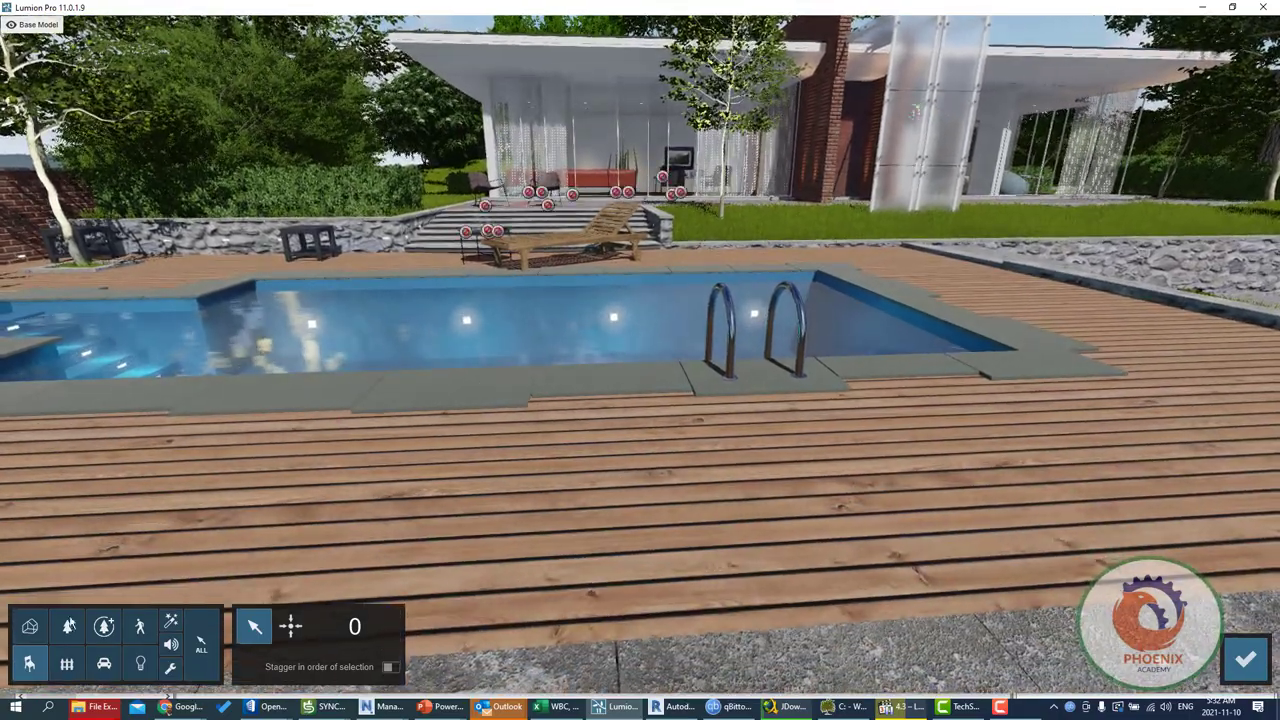
{"action": "key", "text": "s"}
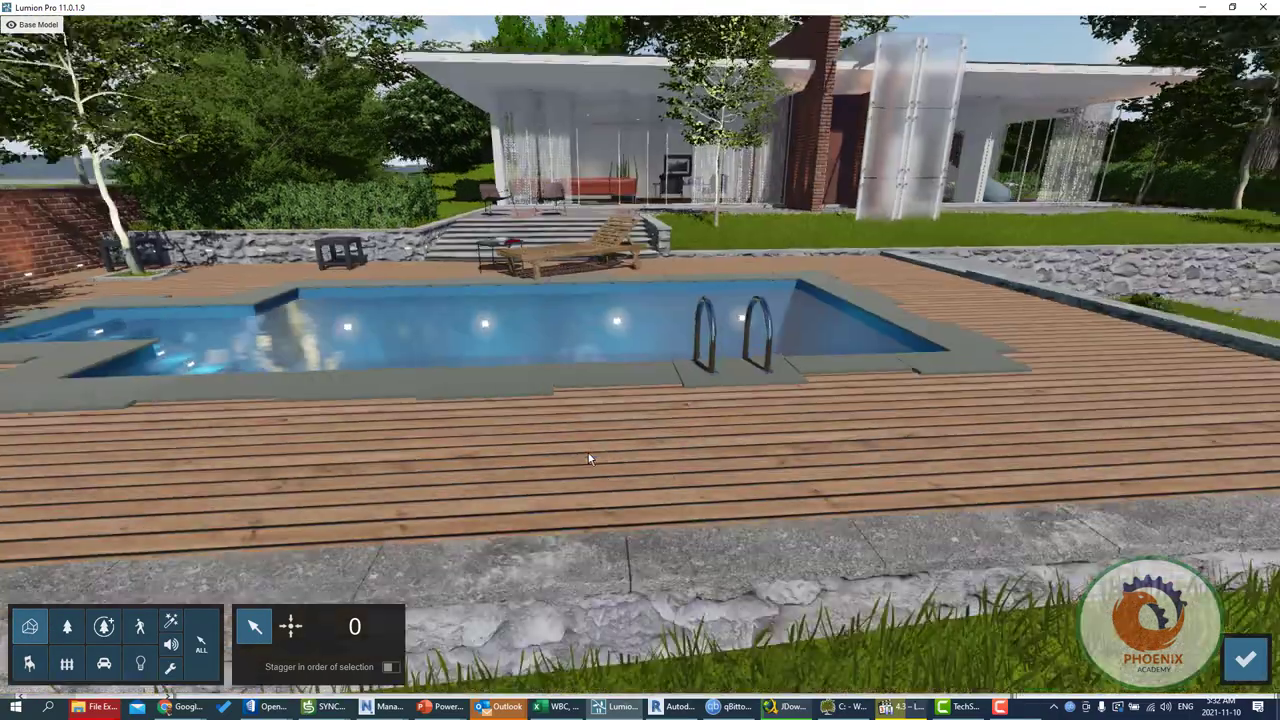
{"action": "key", "text": "s"}
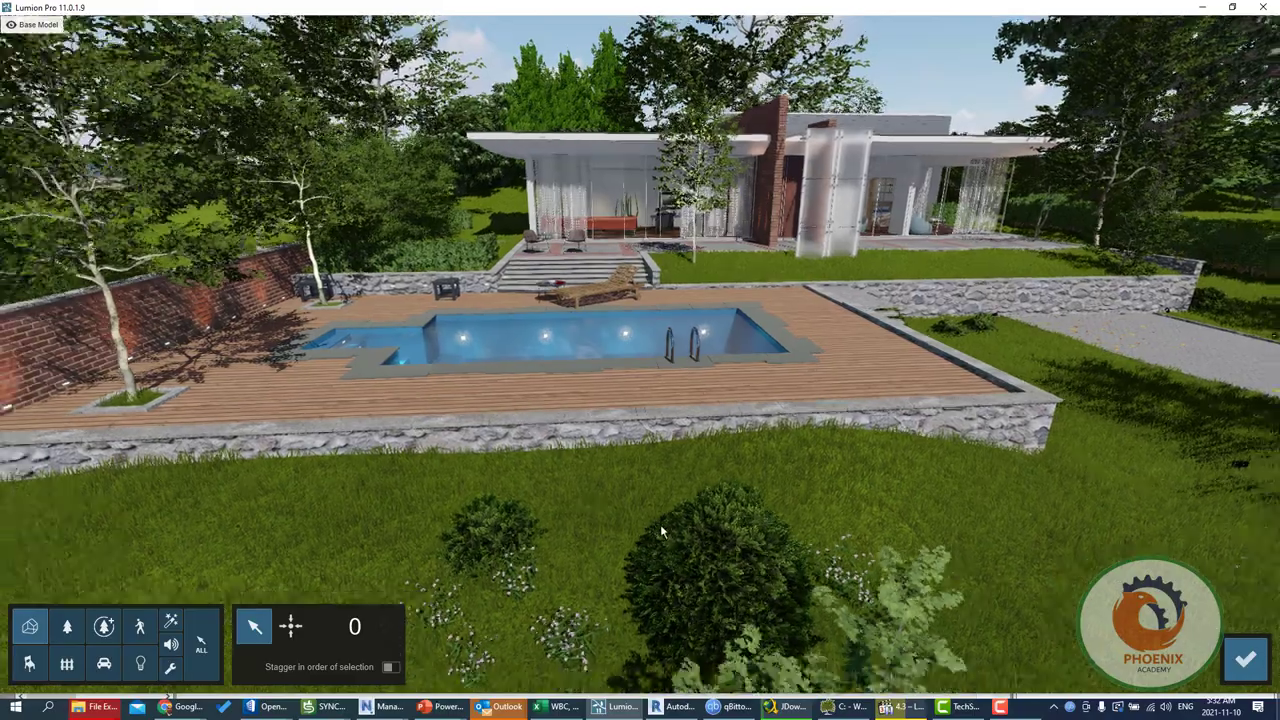
{"action": "key", "text": "d"}
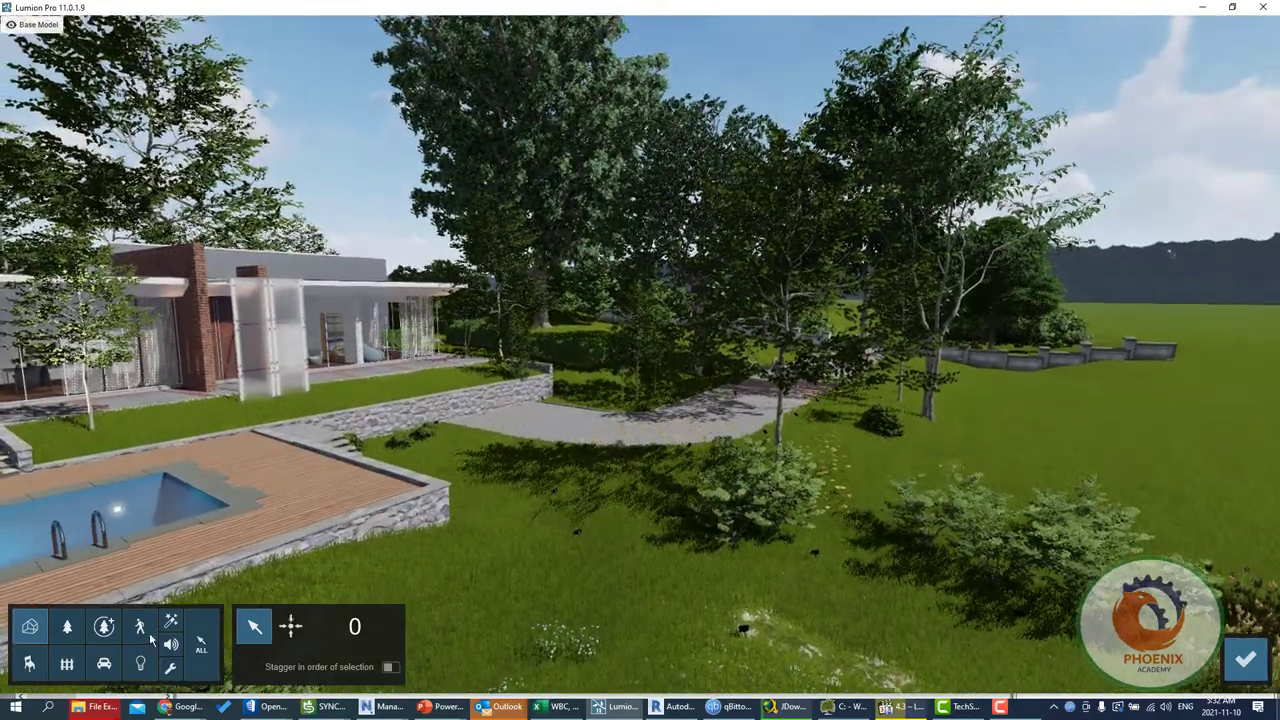
With the Nature category active, select four garden trees and five right-side bushes for phasing animation 3, then confirm.
{"action": "left_click", "coordinate": [66, 627]}
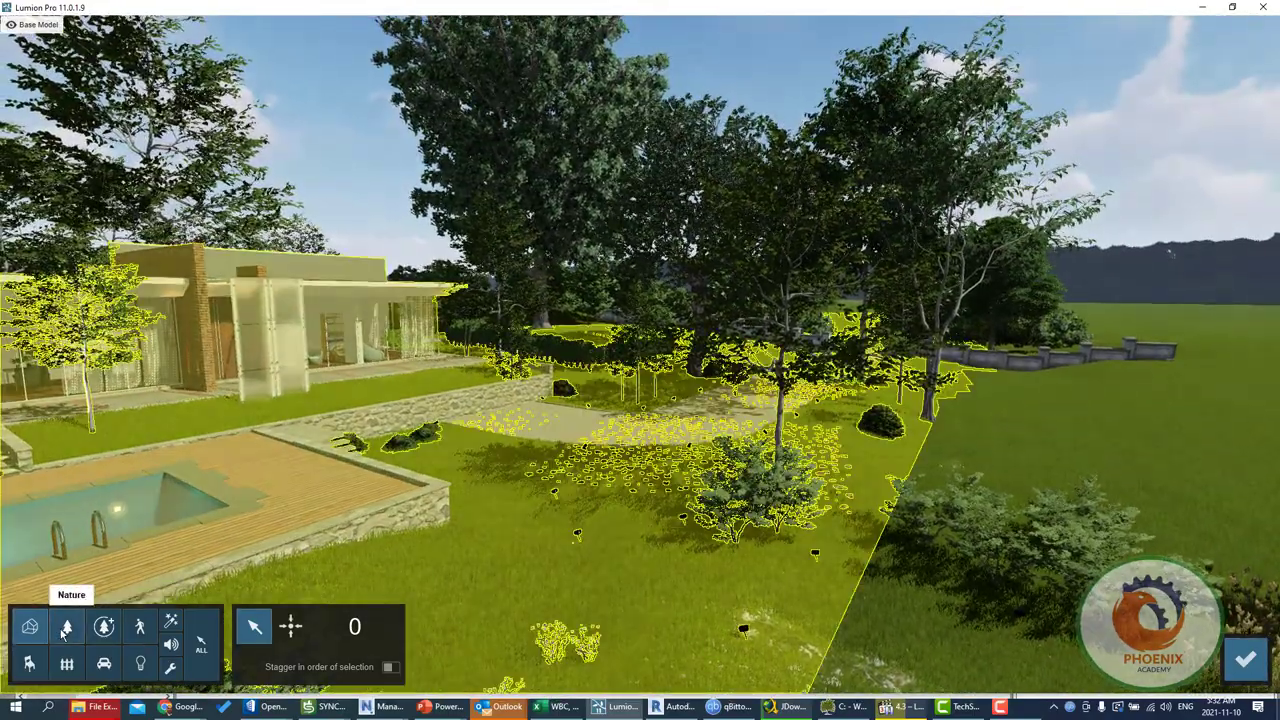
{"action": "left_click", "coordinate": [66, 628]}
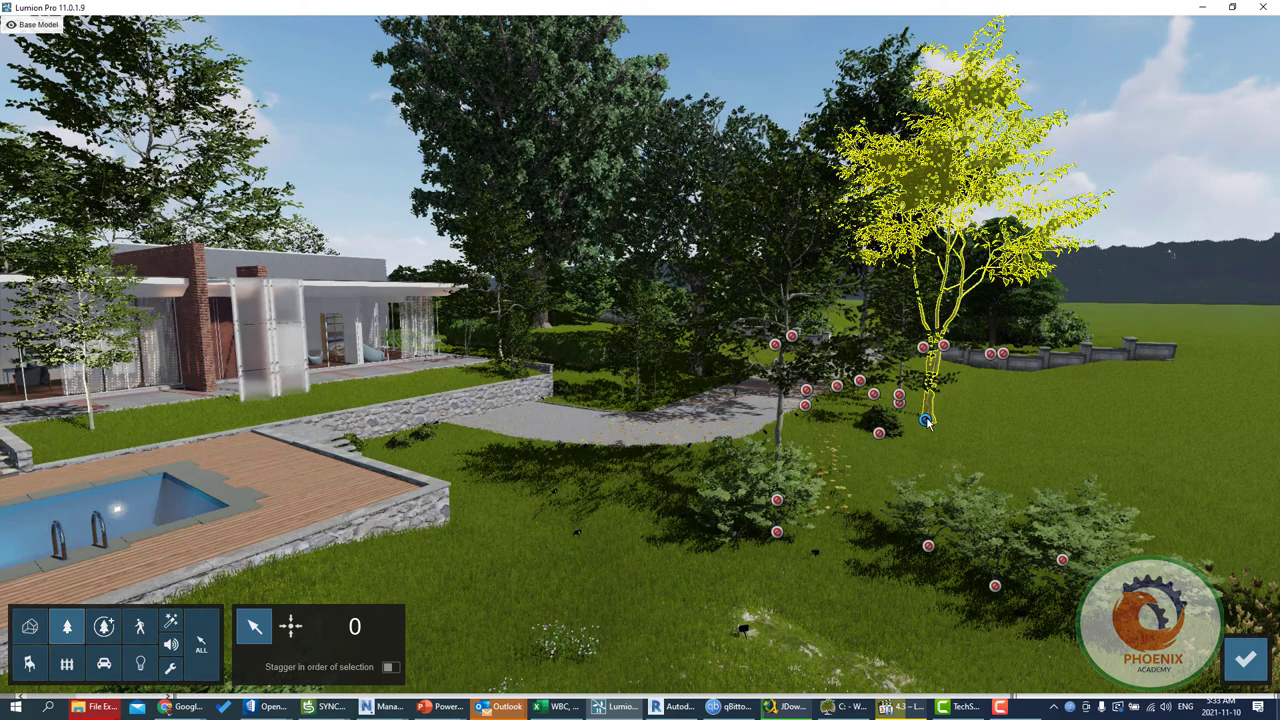
{"action": "left_click", "coordinate": [926, 421]}
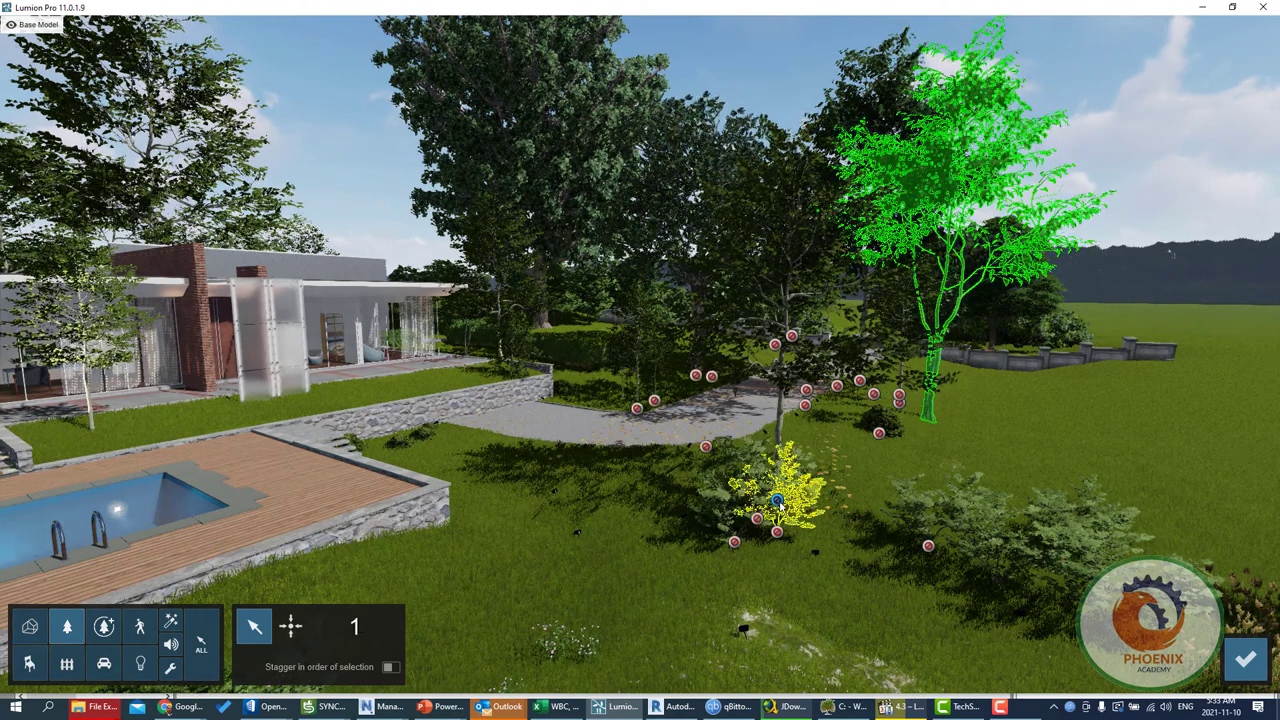
{"action": "left_click", "coordinate": [778, 501], "text": "ctrl"}
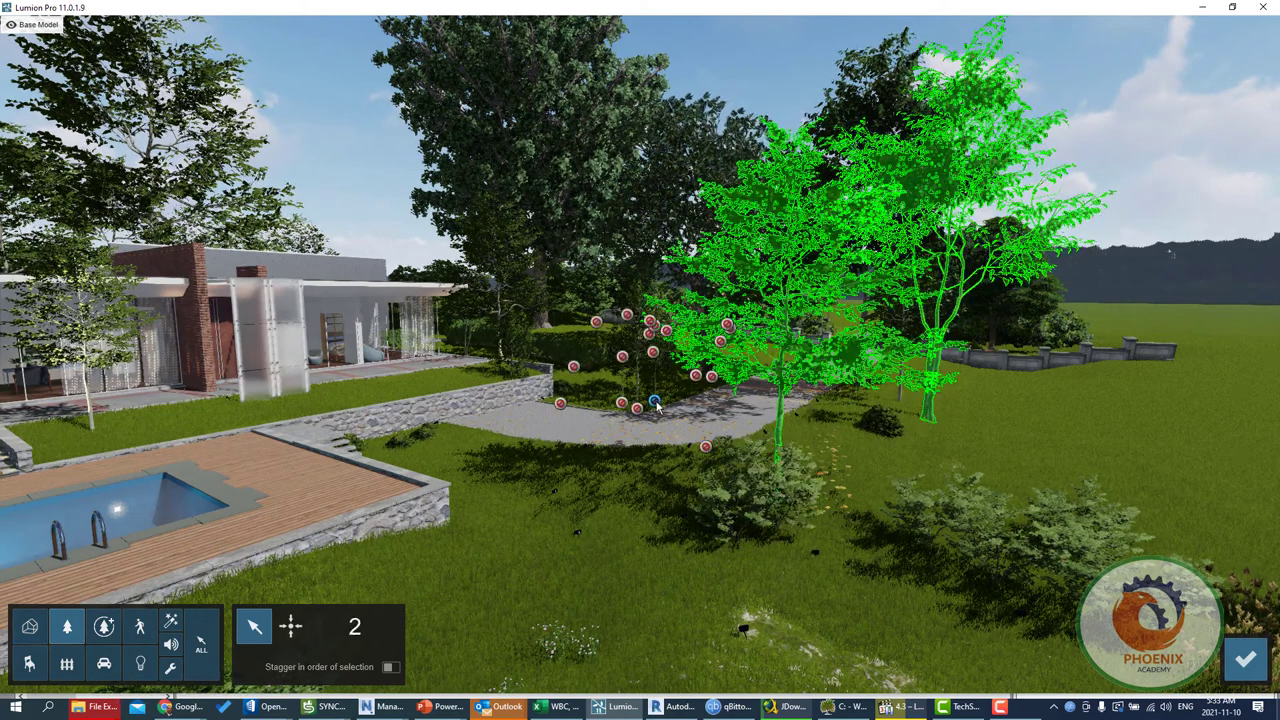
{"action": "left_click", "coordinate": [711, 379], "text": "ctrl"}
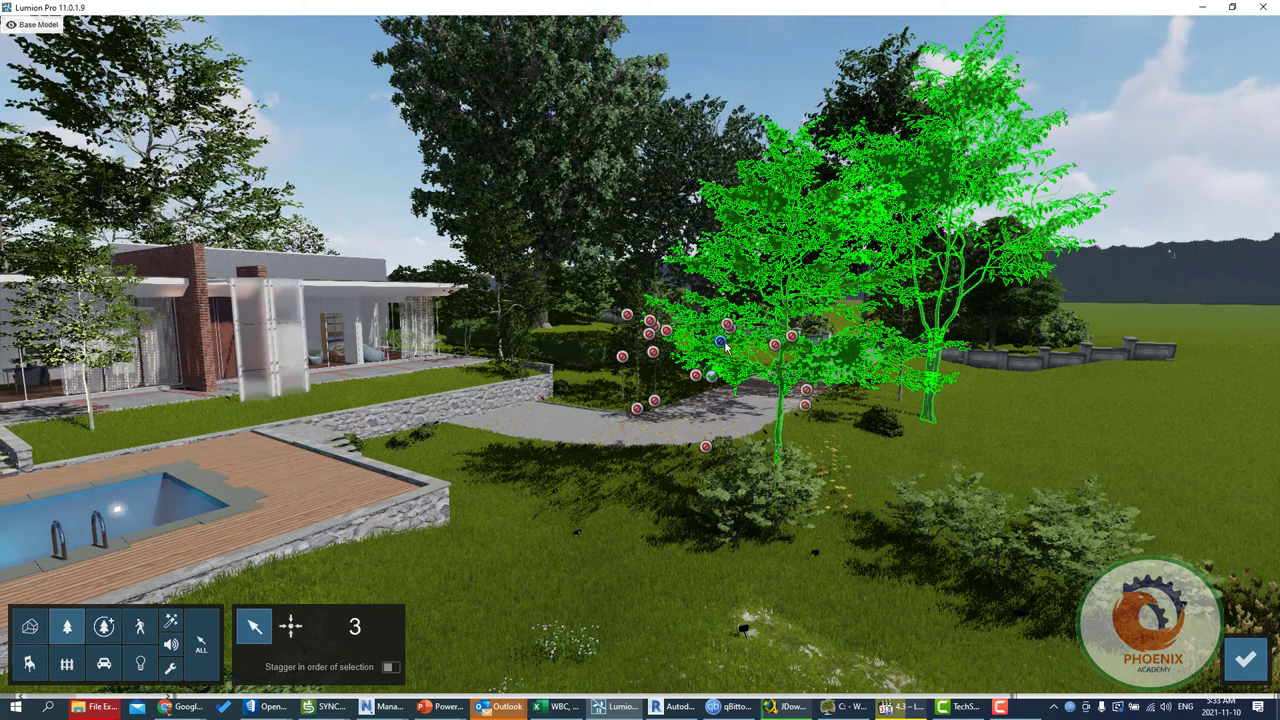
{"action": "left_click", "coordinate": [880, 430], "text": "ctrl"}
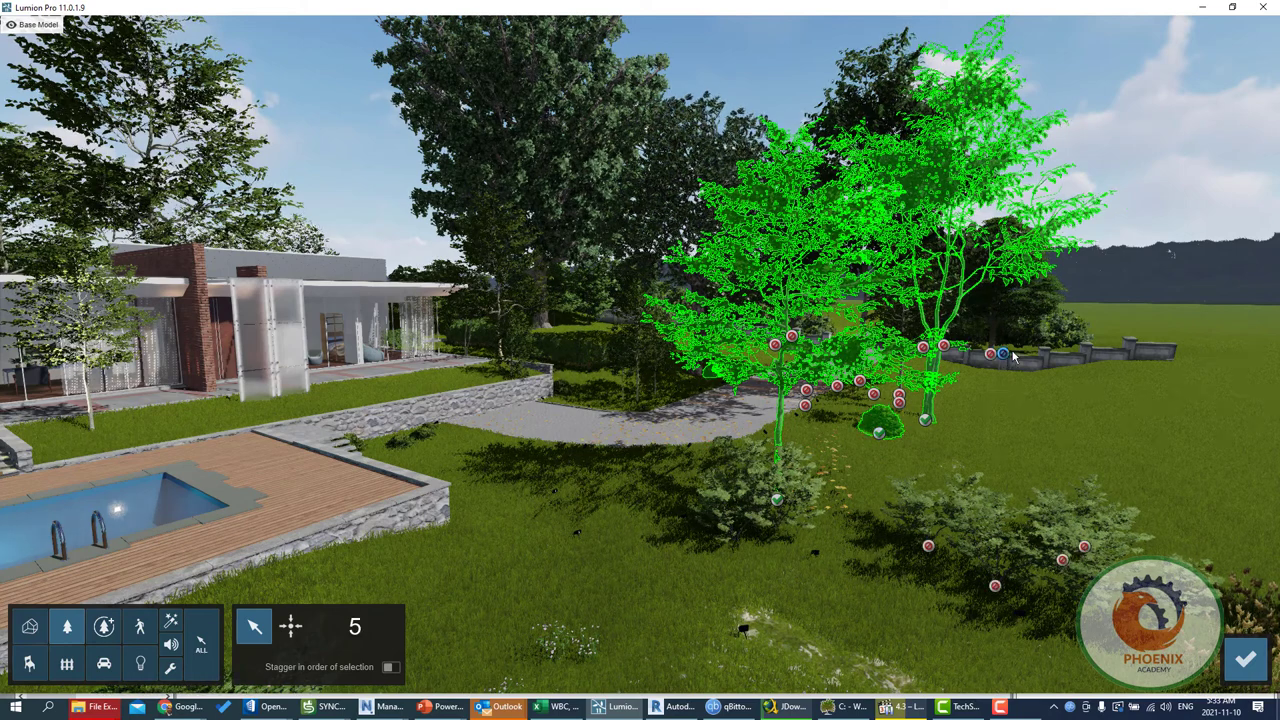
{"action": "left_click", "coordinate": [1085, 548]}
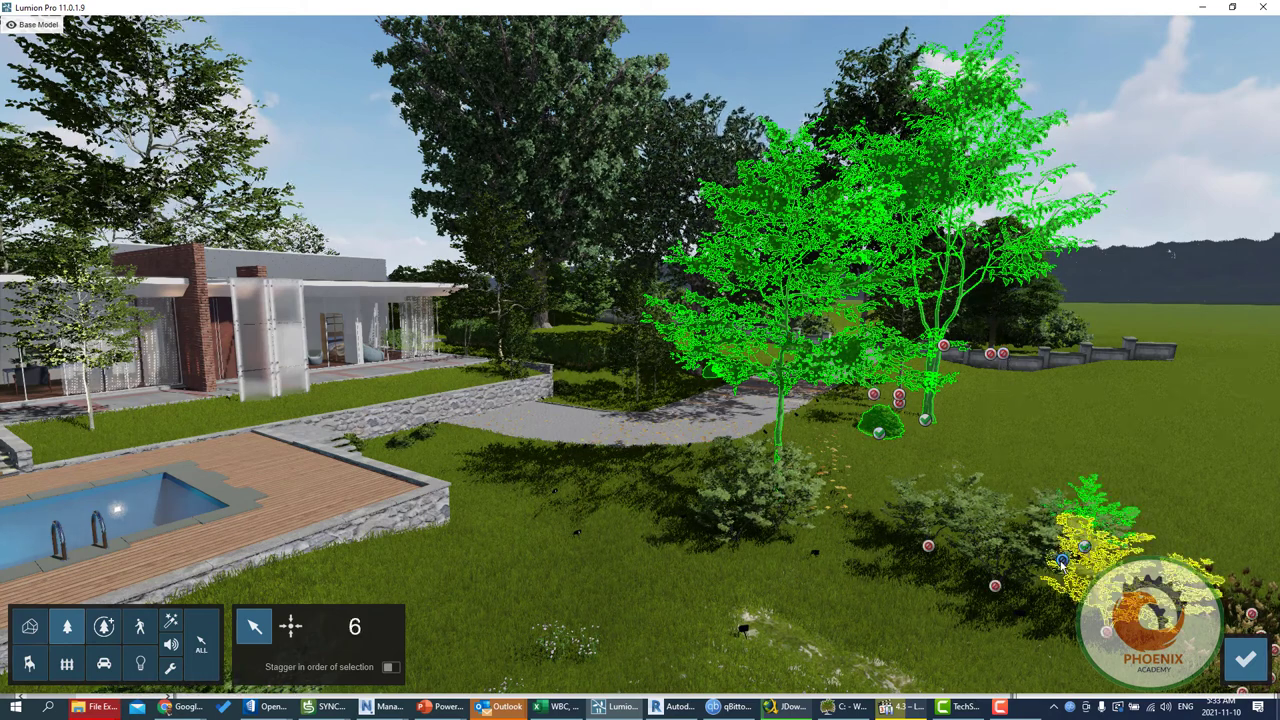
{"action": "left_click", "coordinate": [1062, 560]}
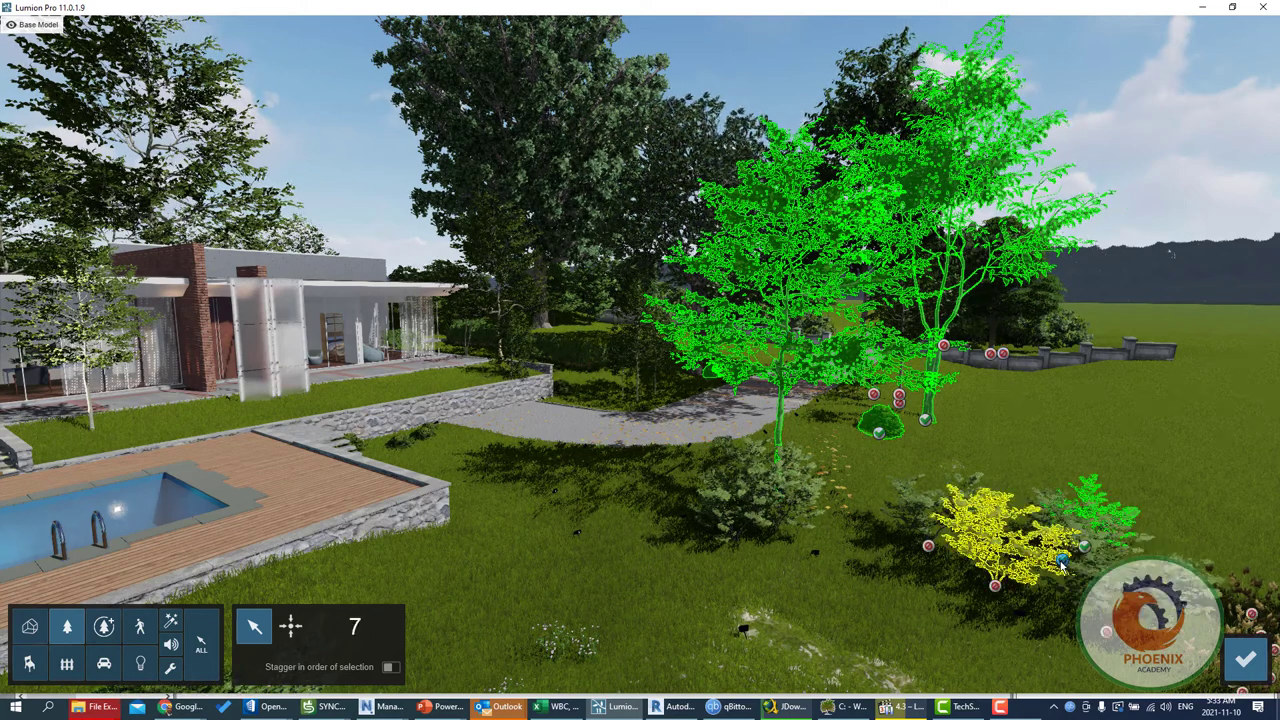
{"action": "left_click", "coordinate": [995, 586]}
{"action": "left_click", "coordinate": [928, 545]}
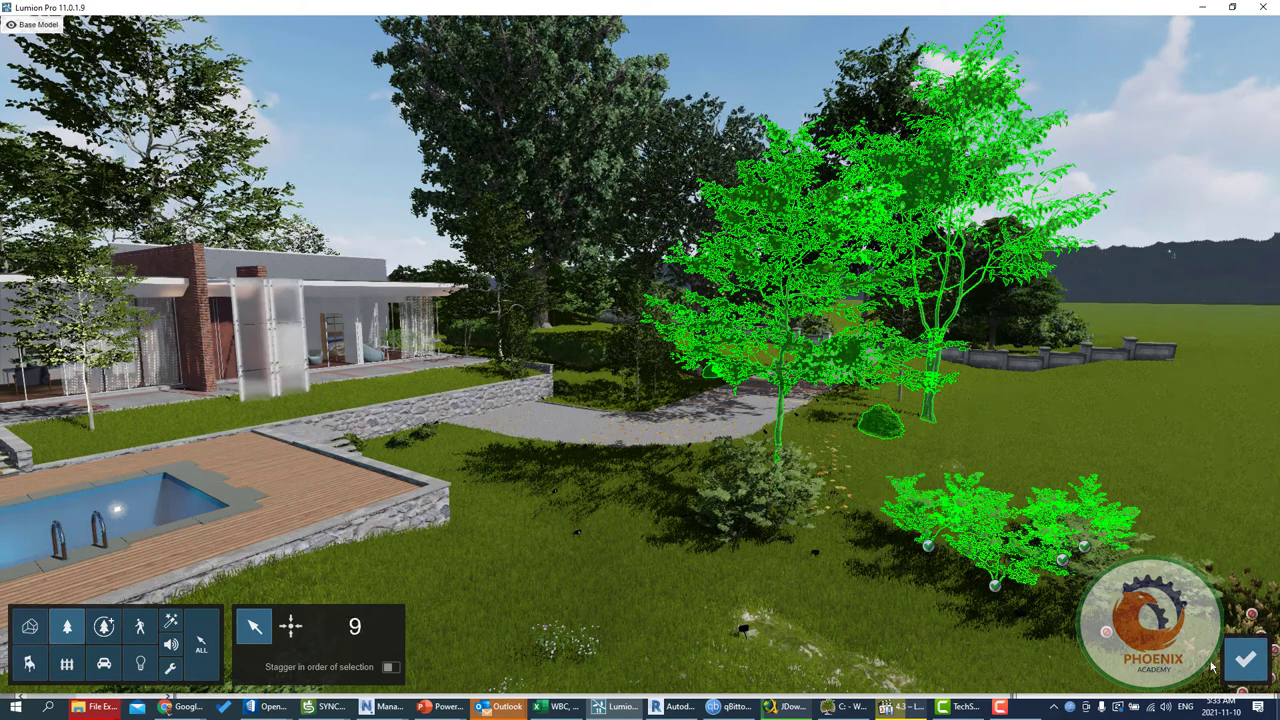
{"action": "left_click", "coordinate": [1245, 659]}
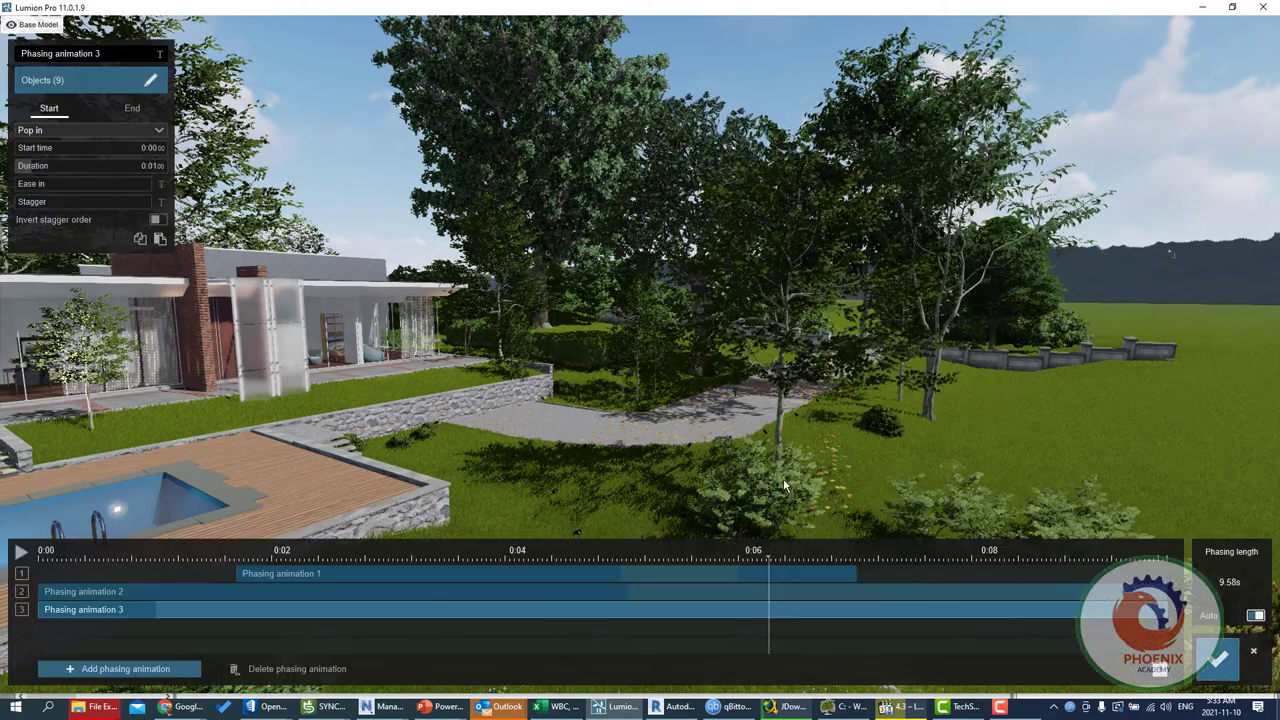
{"action": "left_click", "coordinate": [60, 556]}
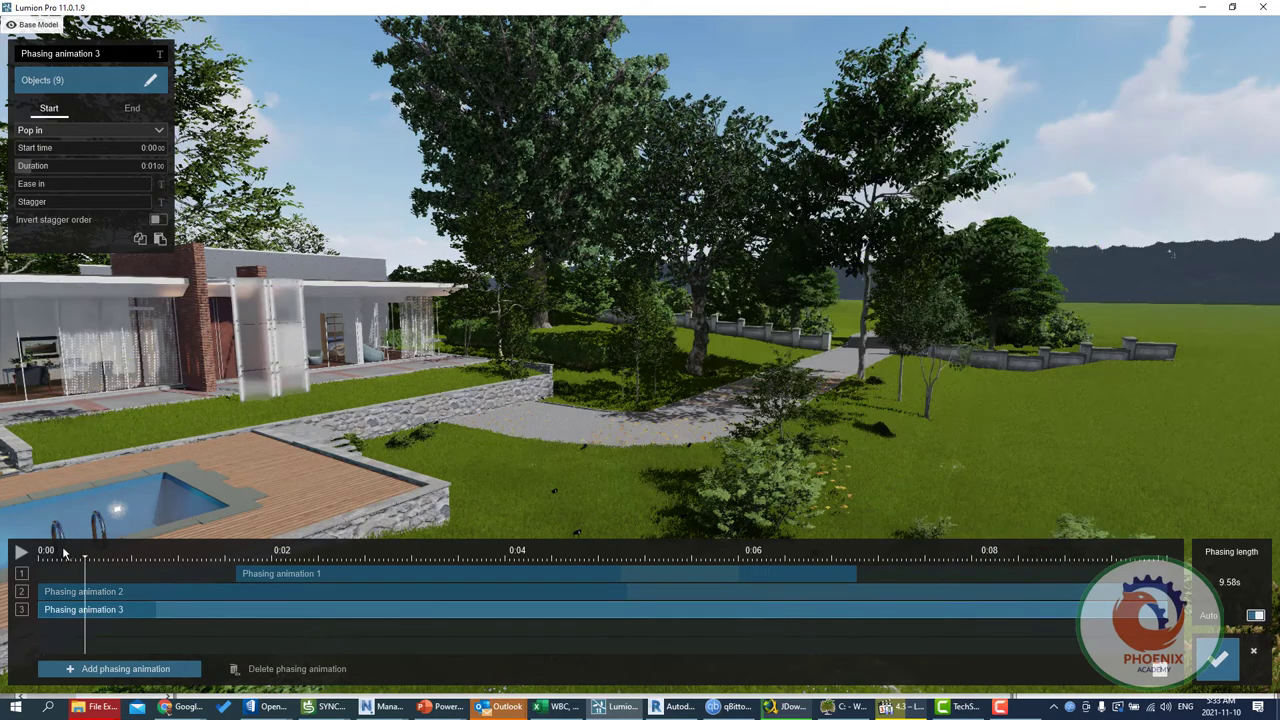
{"action": "left_click_drag", "start_coordinate": [68, 556], "coordinate": [528, 600]}
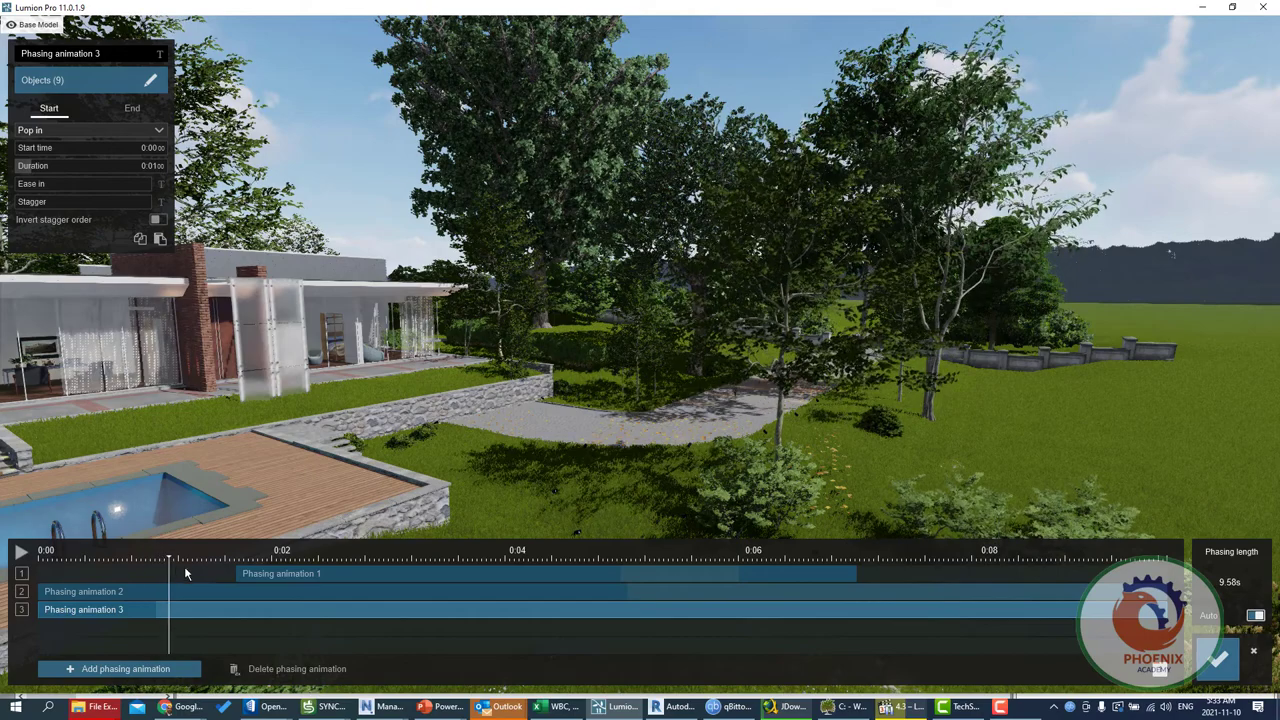